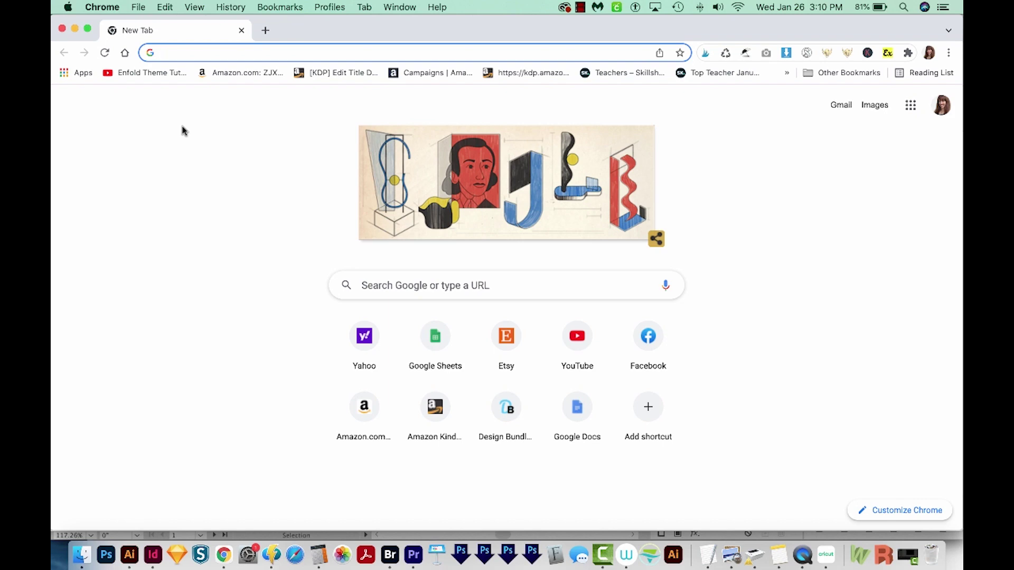
- Search Google for 'pantone connect' and open the Pantone Connect page on Adobe Exchange
type("pantone connect")
left_click(181, 129)
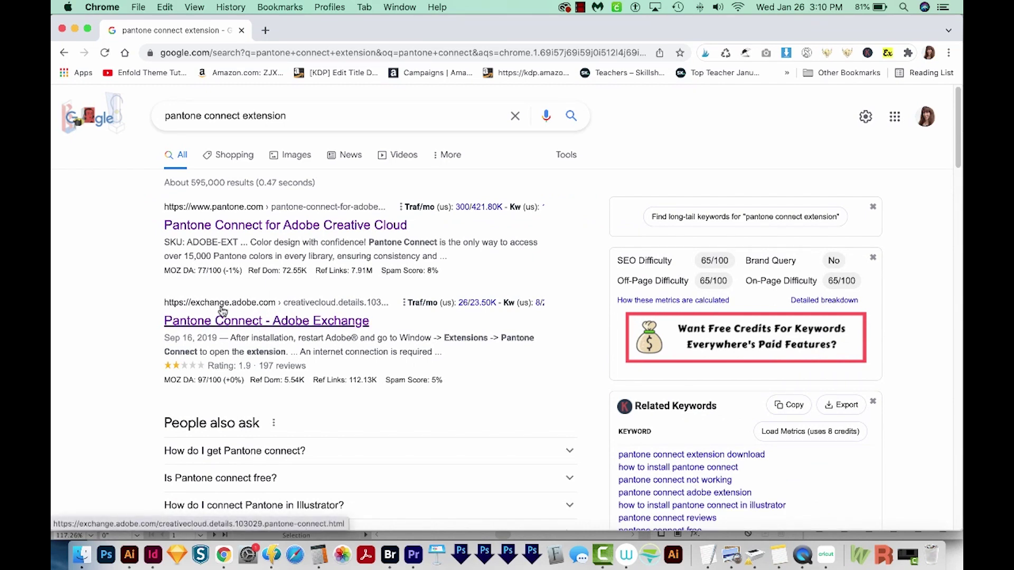
left_click(250, 323)
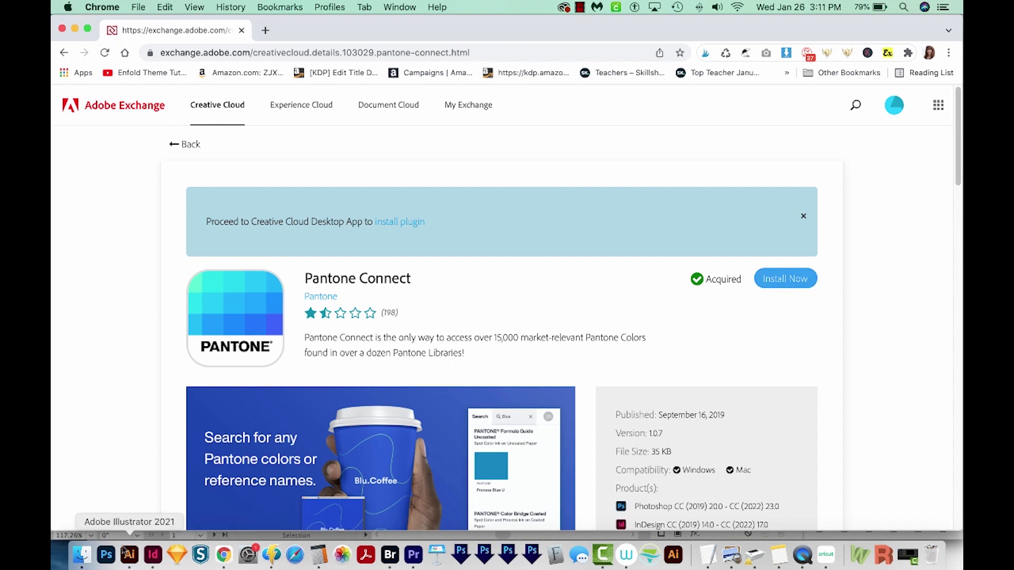
- Bring InDesign forward, maximize its Home window and launch Pantone Connect from Window > Extensions
left_click(152, 555)
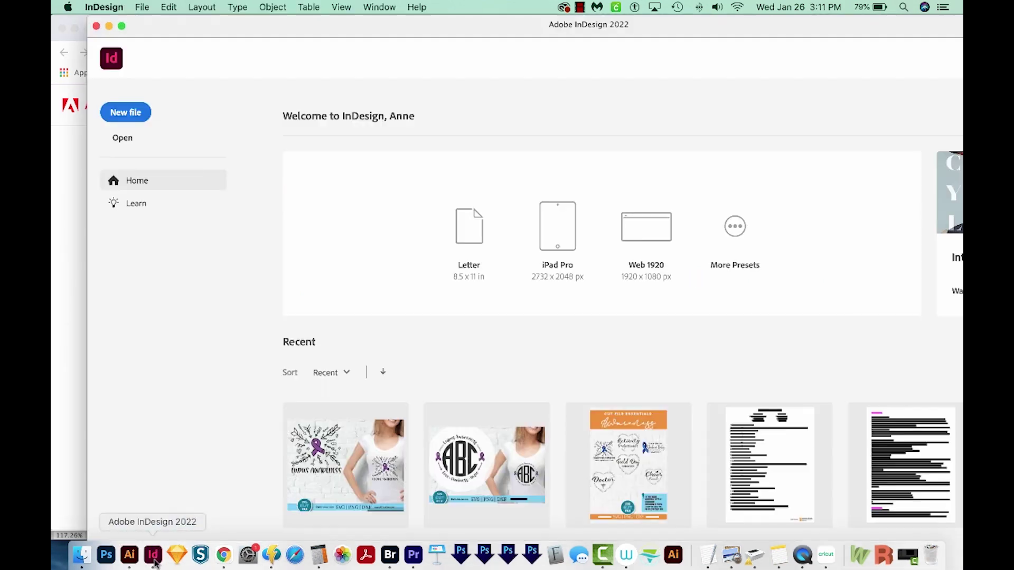
left_click(121, 26)
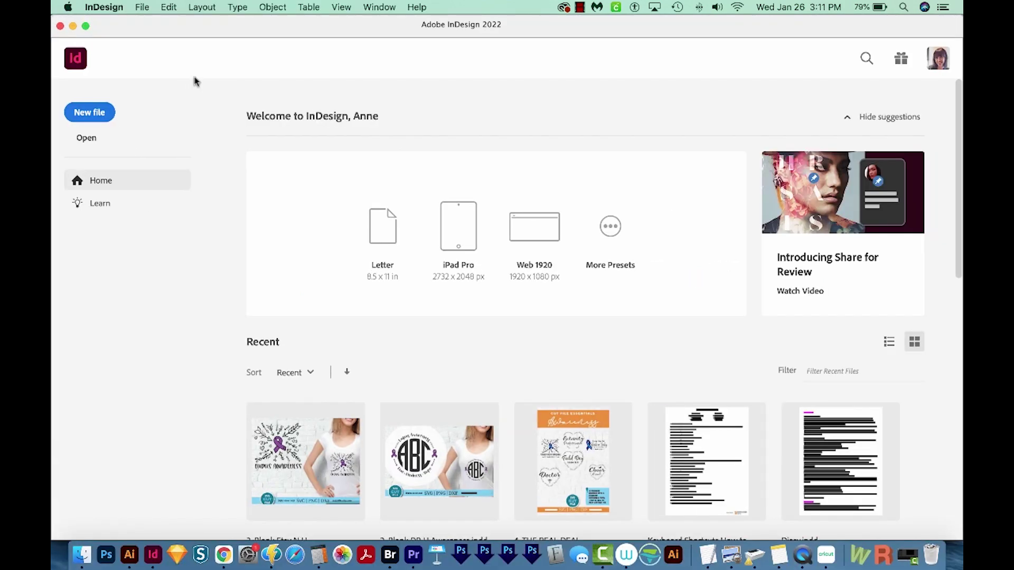
left_click(390, 7)
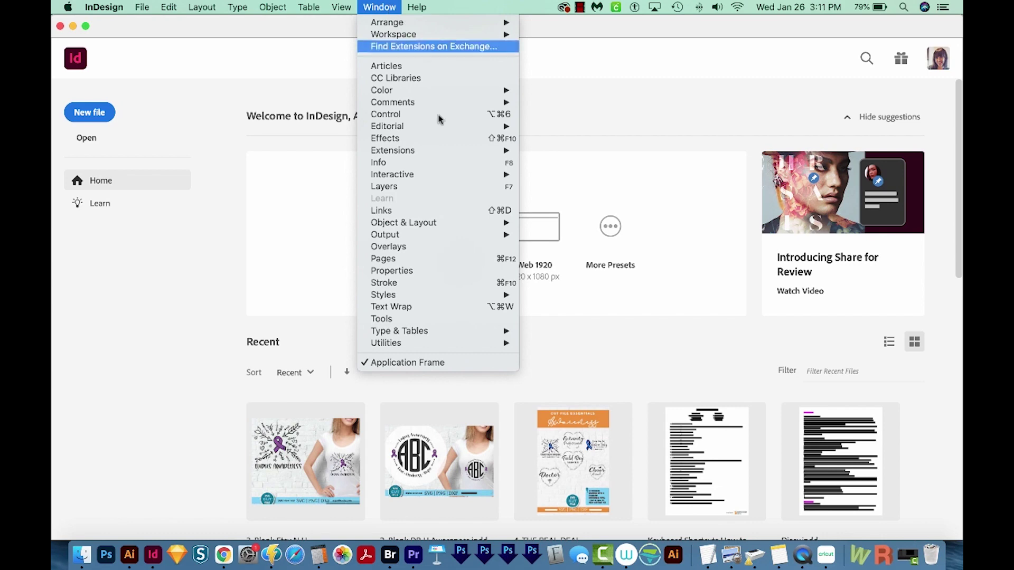
mouse_move(481, 153)
left_click(585, 153)
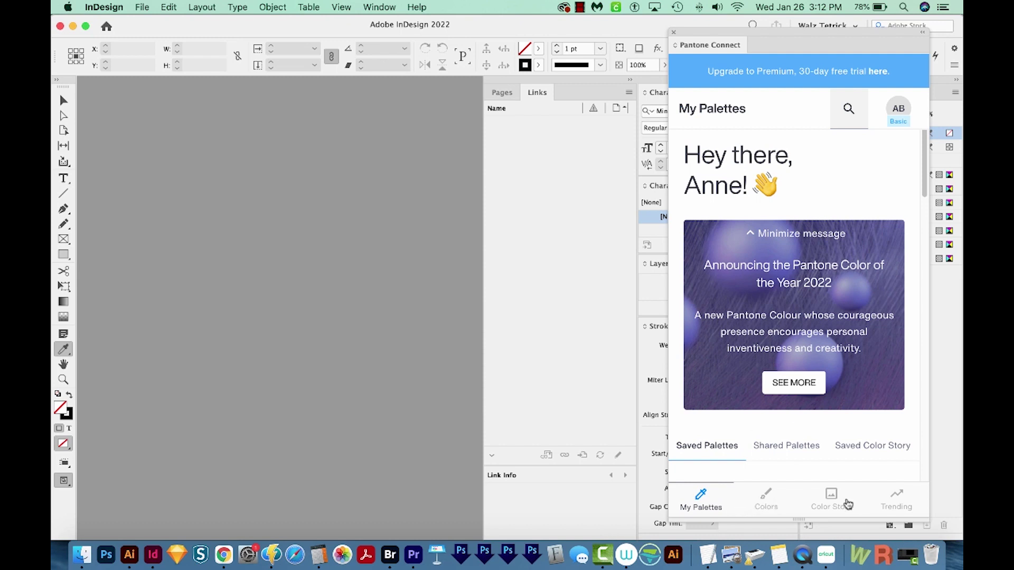
- Pick colours in Pantone Connect from the Formula Guide Coated colour system
left_click(766, 503)
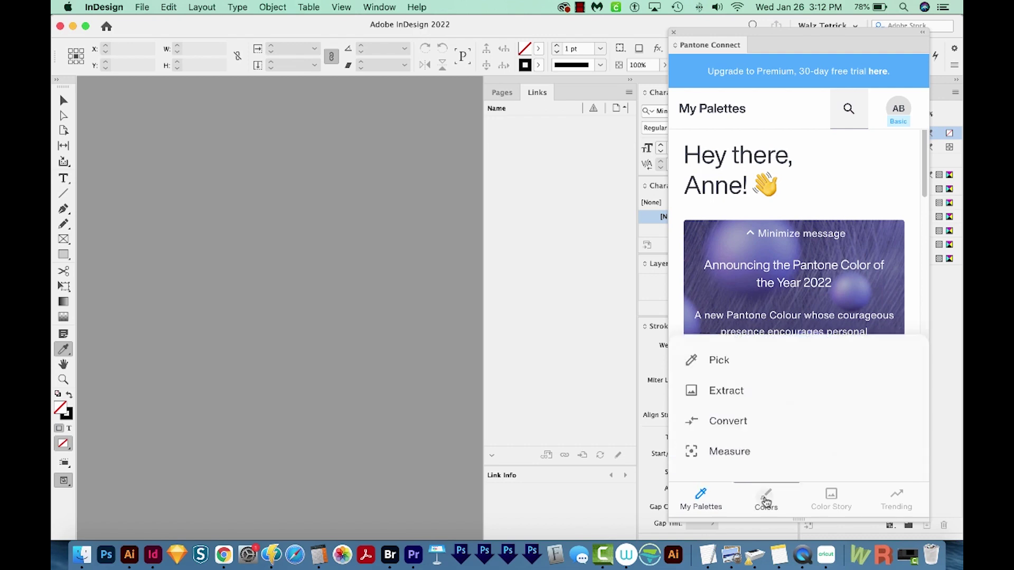
left_click(717, 364)
left_click(802, 161)
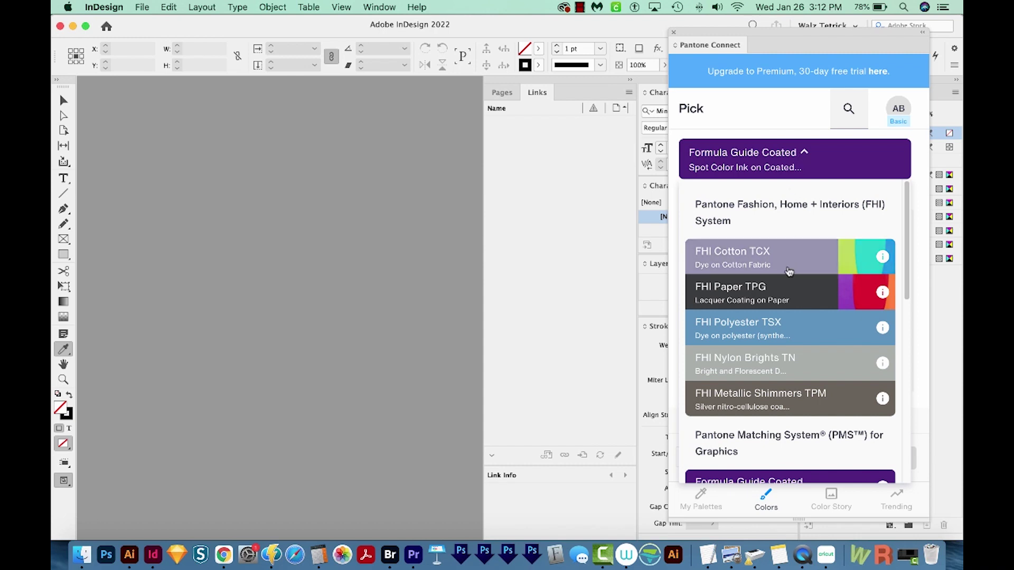
scroll(808, 380, "down", 3)
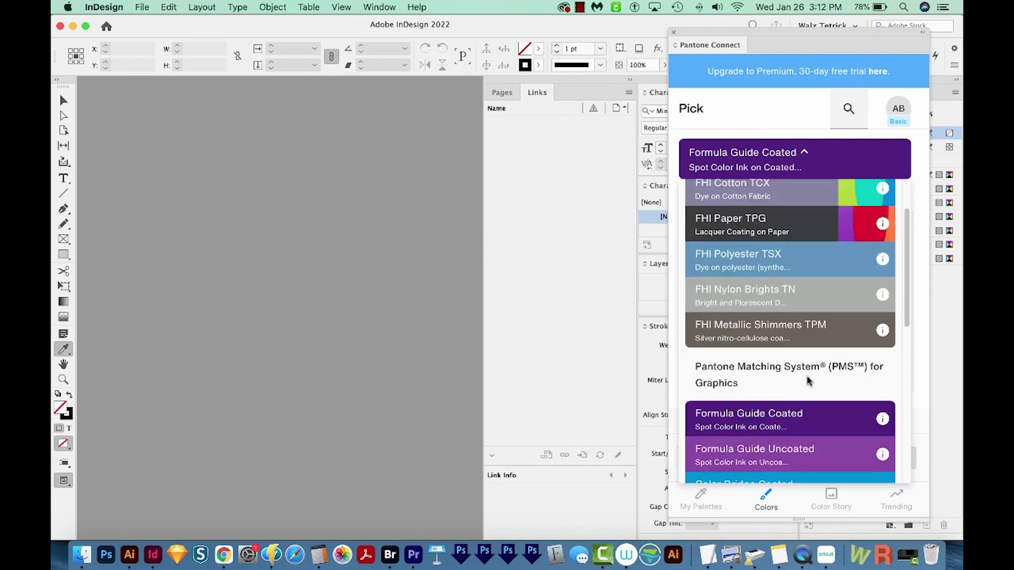
left_click(760, 421)
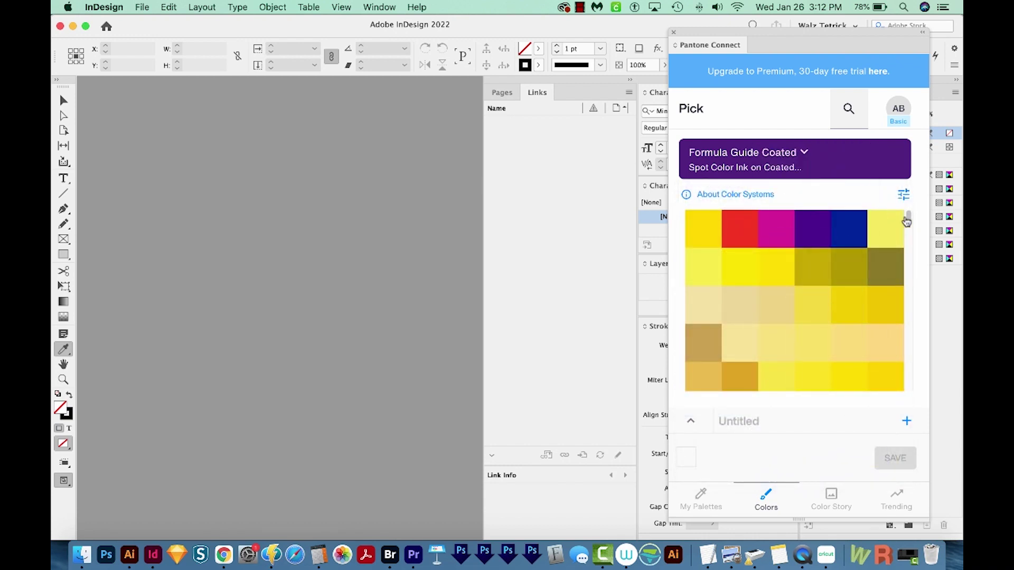
- Set the Pantone Connect chip size to Small
left_click(903, 195)
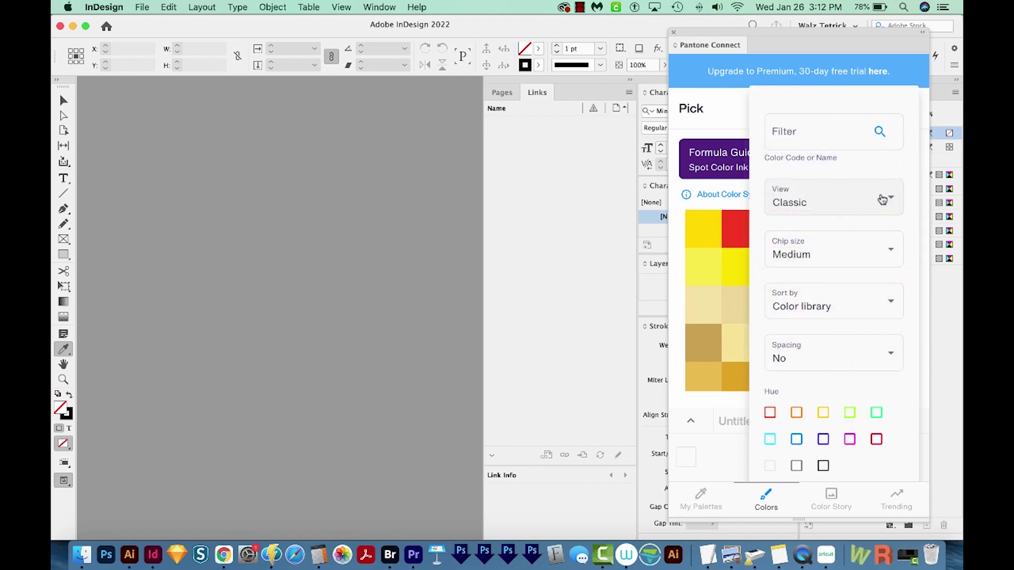
left_click(827, 259)
left_click(810, 226)
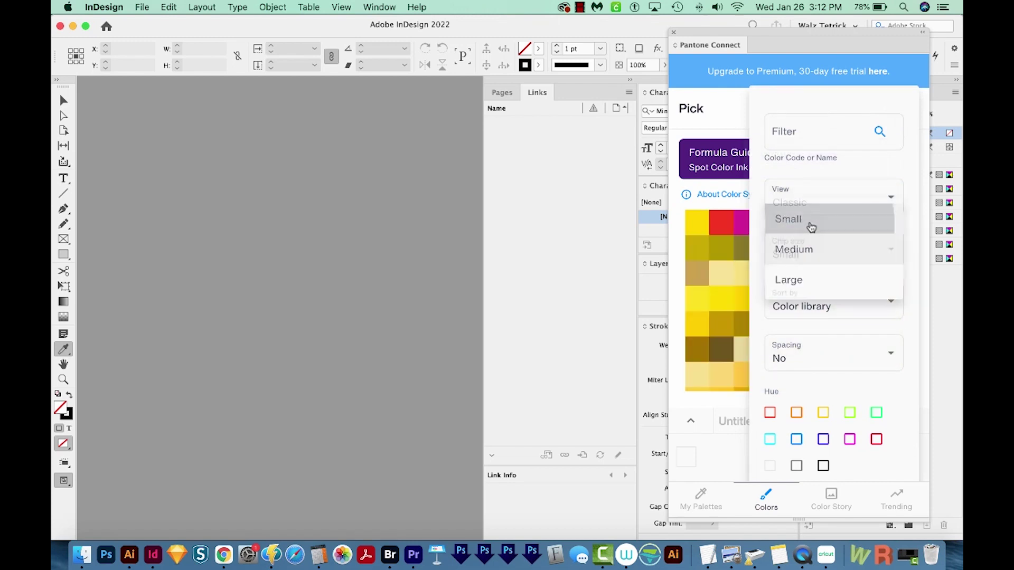
- Search Pantone Connect for 212, dismissing the upgrade offer, and screen-capture the pink 212 C swatch
left_click(850, 111)
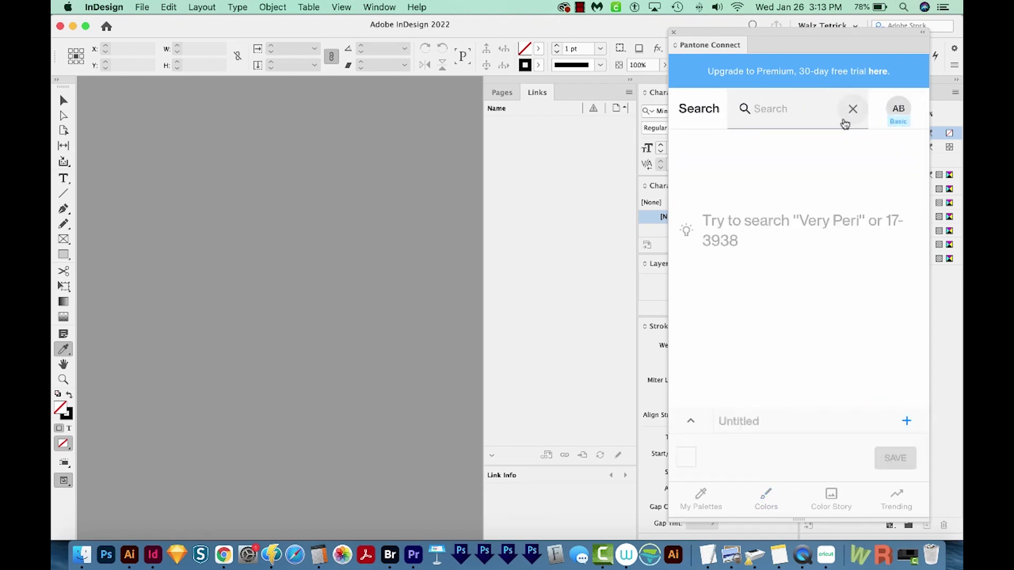
type("212")
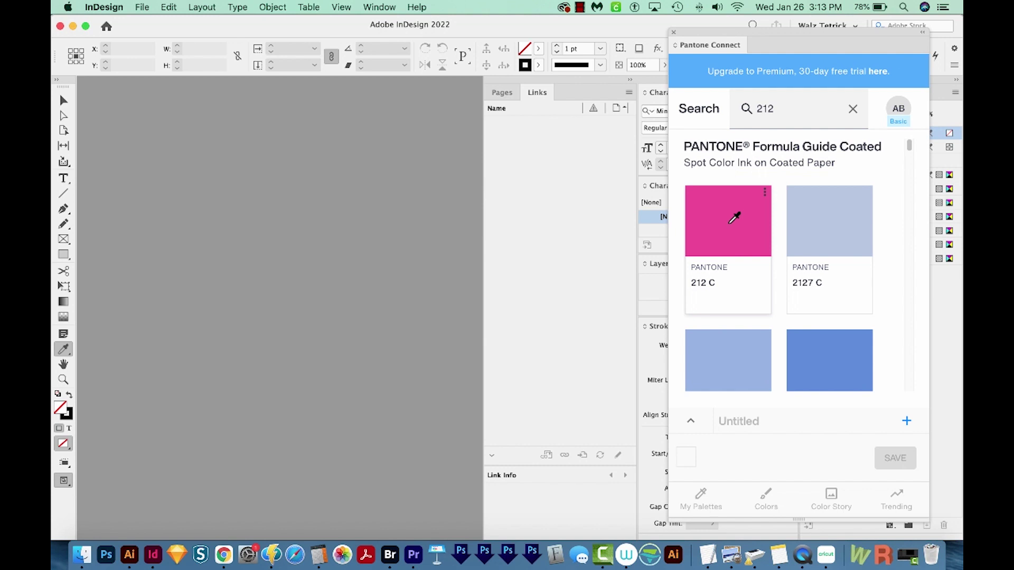
left_click(735, 218)
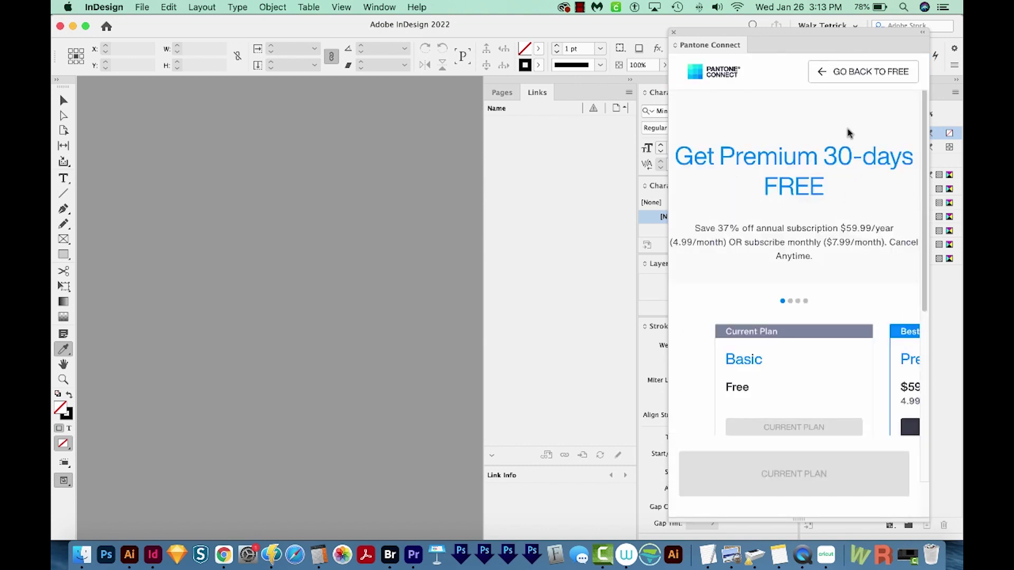
left_click(851, 74)
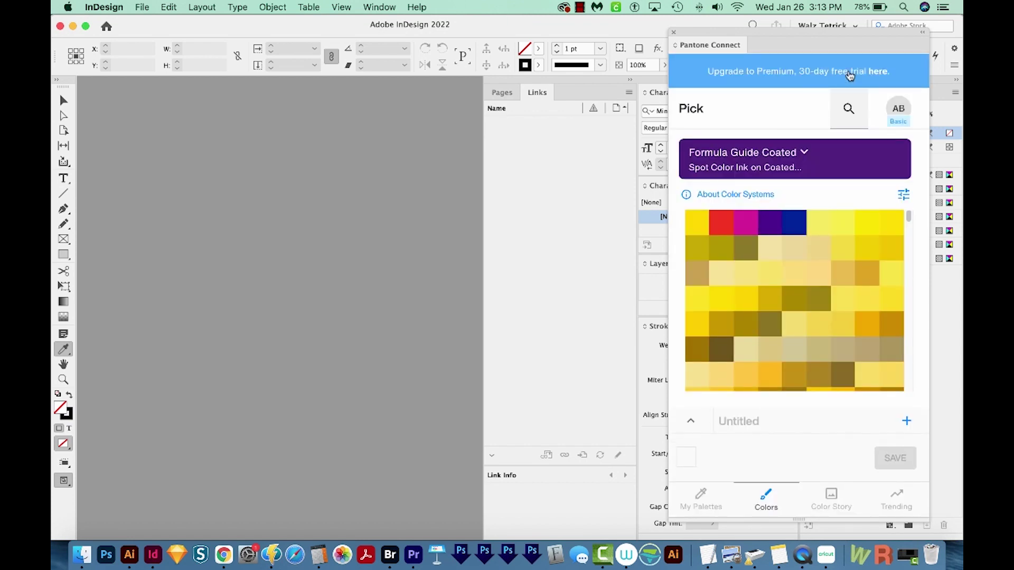
left_click(849, 108)
type("21")
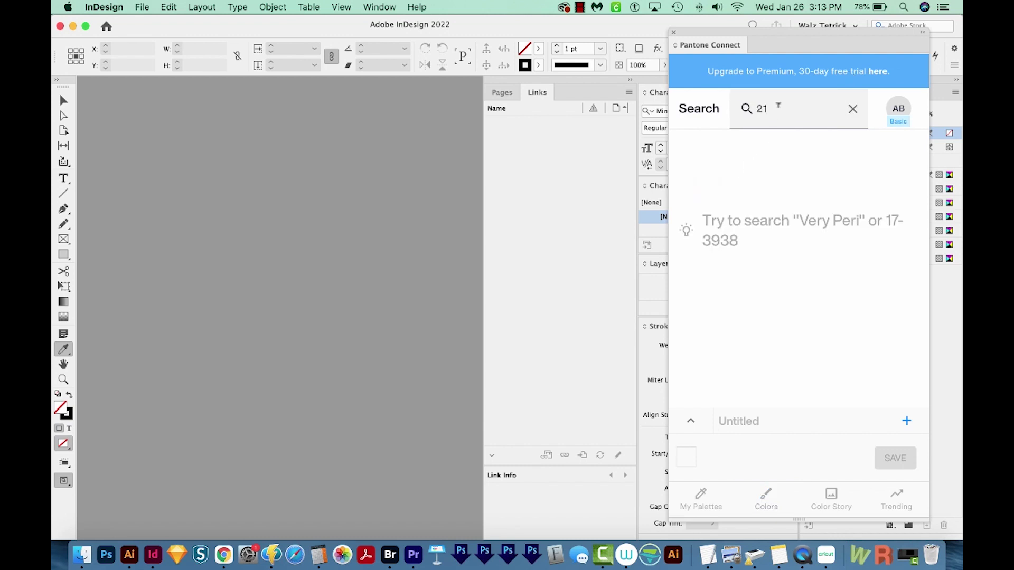
type("2")
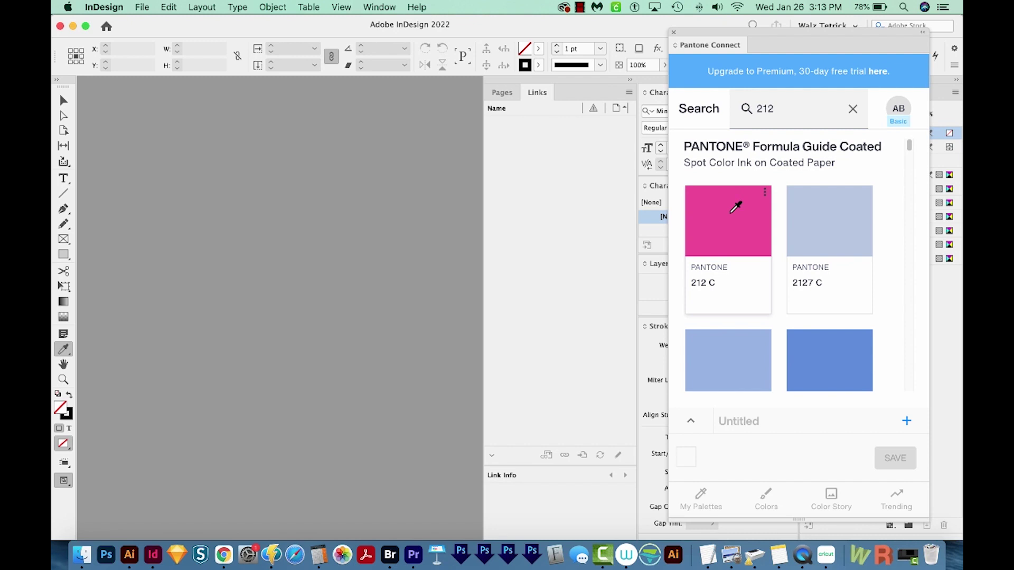
key("super+shift+4")
left_click_drag(691, 188, 756, 253)
- Create a new default document and paste the captured 212 C swatch onto the page
left_click(142, 8)
mouse_move(155, 22)
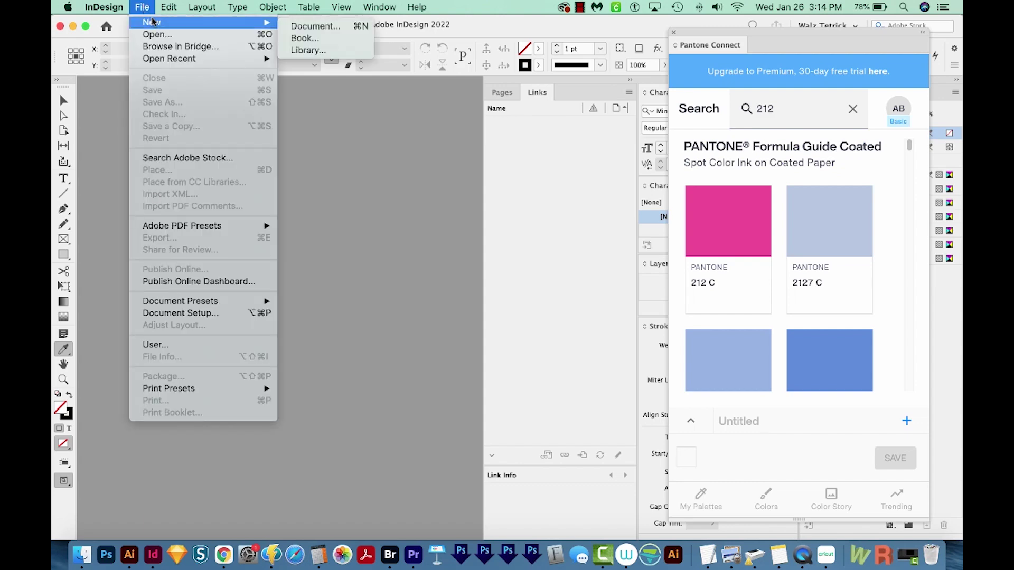
left_click(324, 26)
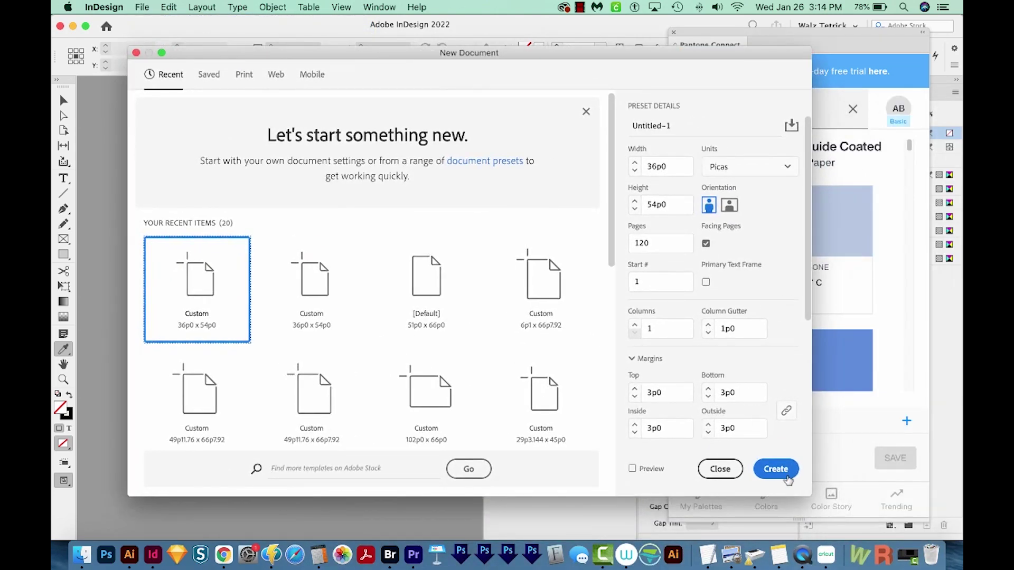
left_click(787, 478)
key("super+v")
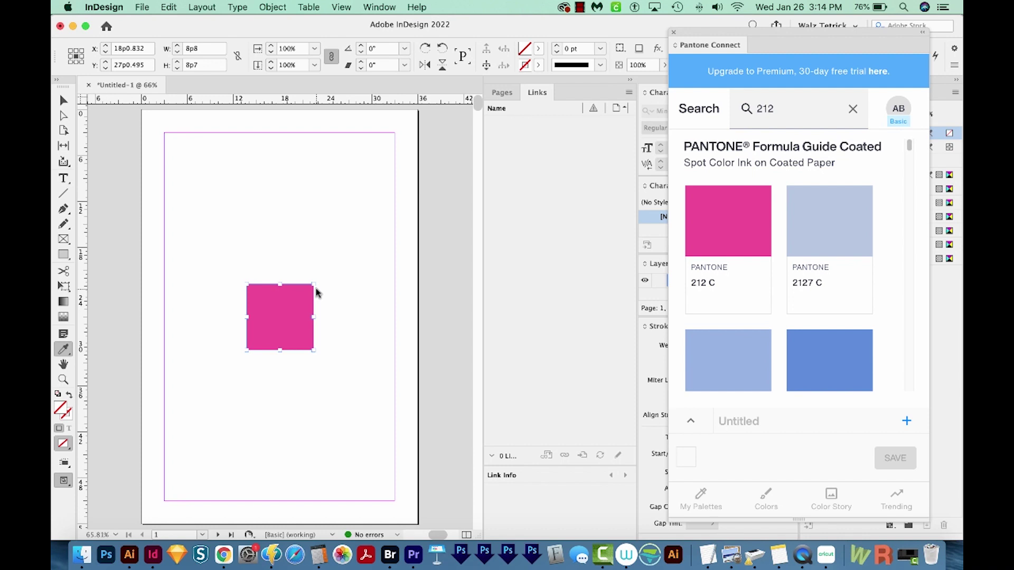
- Sample the pink square's colour and collapse the Pantone Connect panel out of the way
left_click(271, 315)
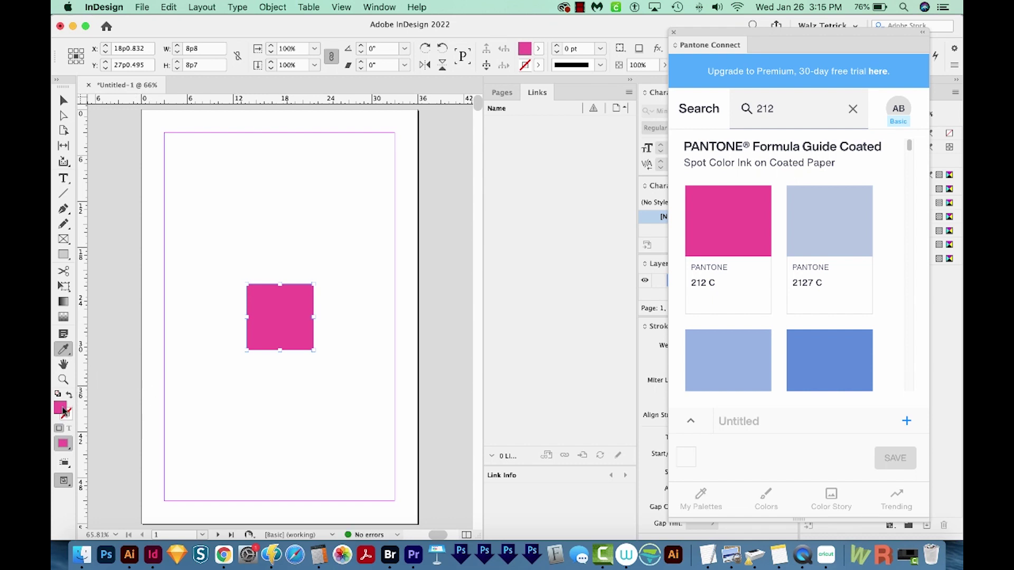
left_click_drag(919, 32, 714, 51)
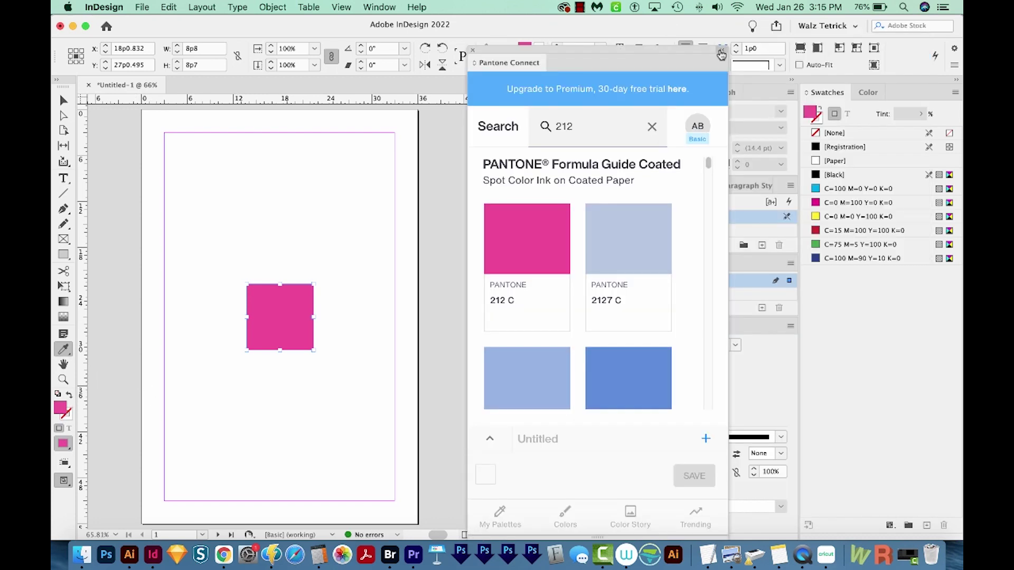
left_click(718, 52)
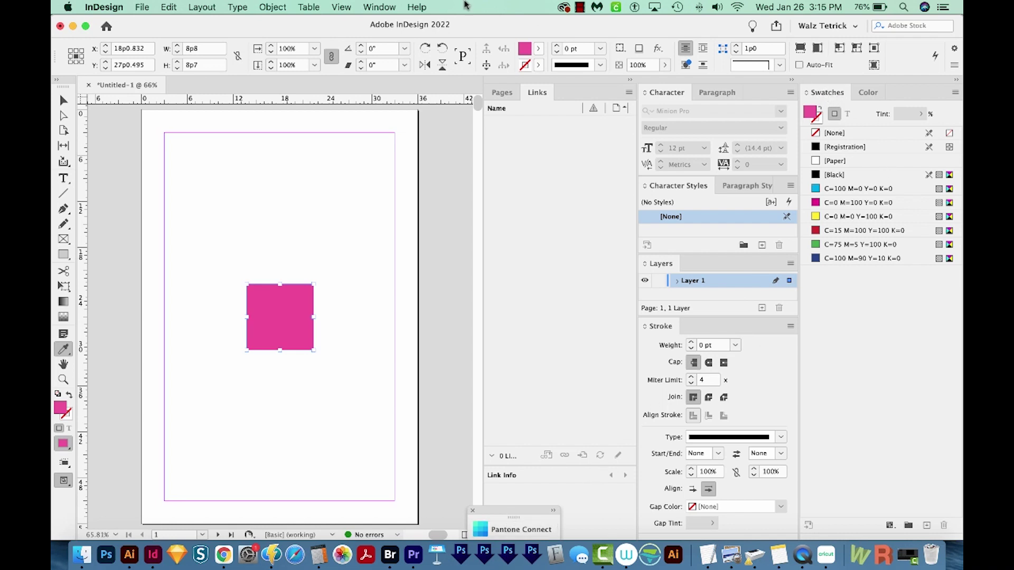
left_click(371, 7)
mouse_move(411, 93)
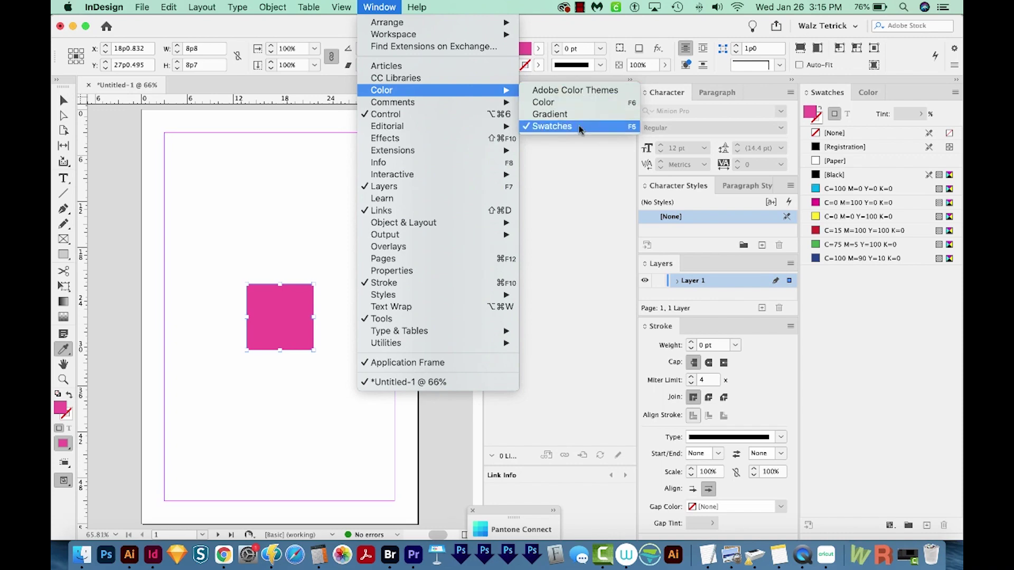
- Add a spot swatch named 'Pantone 212 C' from the sampled pink (RGB 240, 78, 153)
left_click(955, 94)
left_click(955, 94)
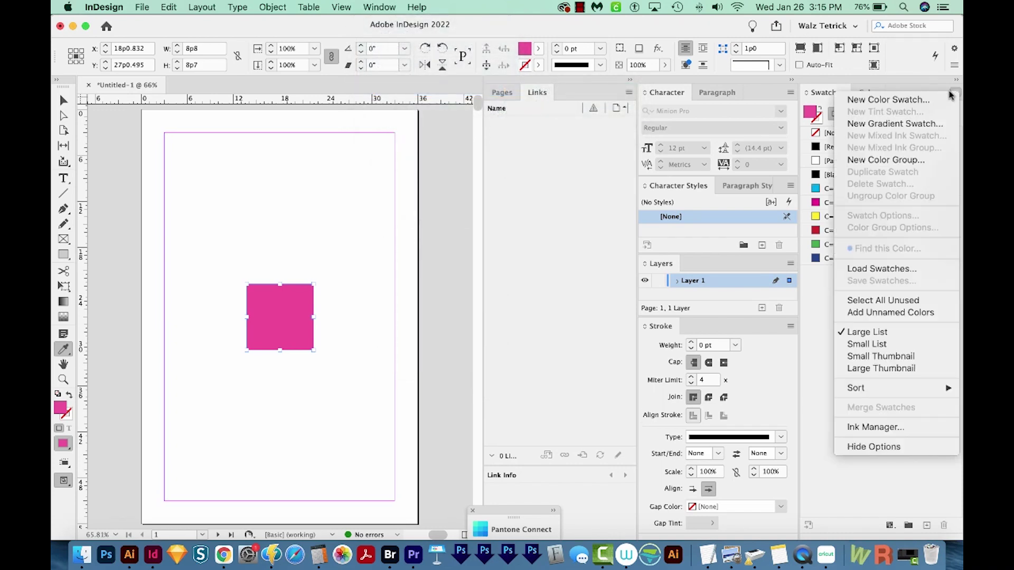
left_click(896, 105)
left_click_drag(793, 136, 723, 131)
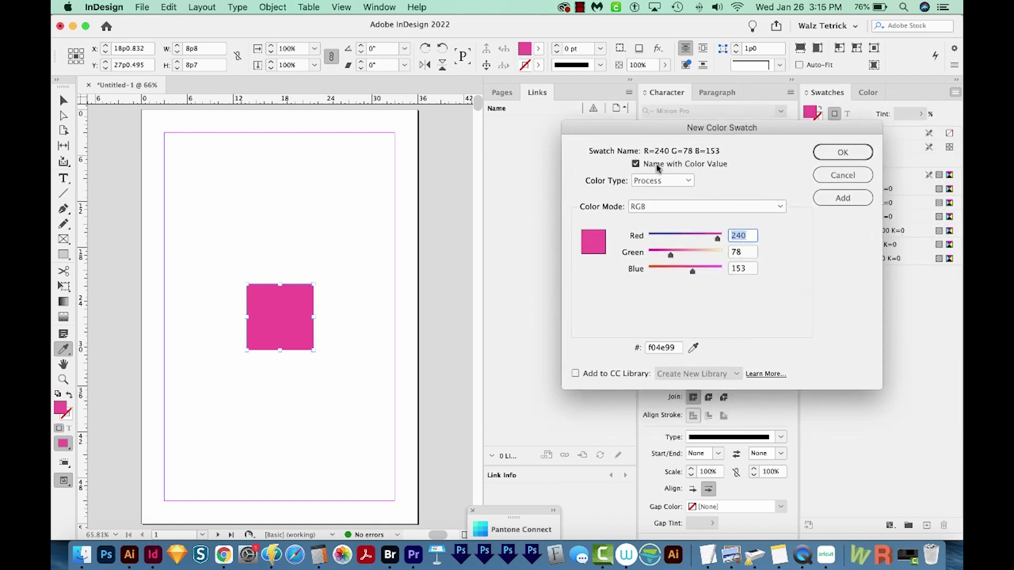
left_click(636, 163)
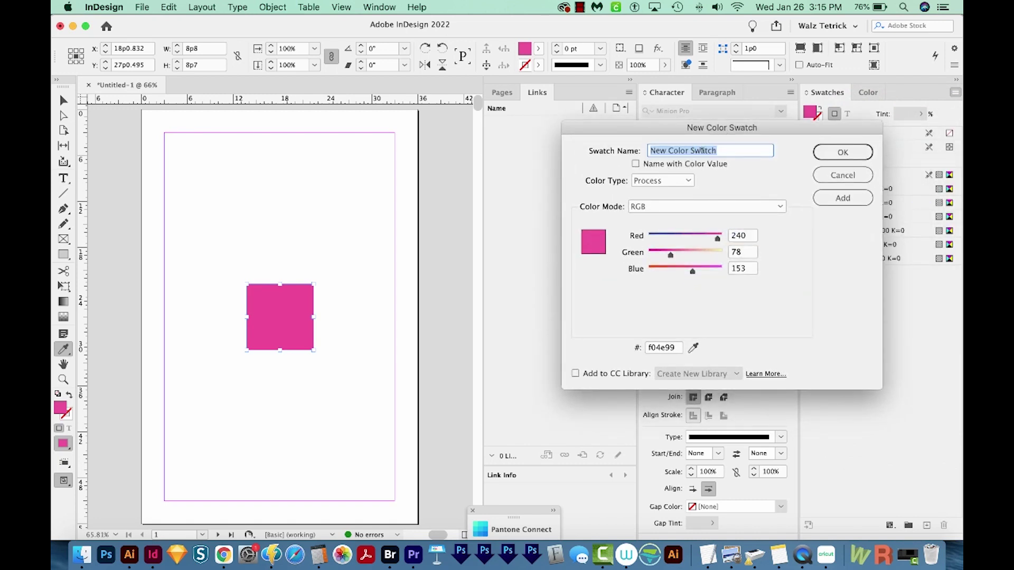
type("Pantone ")
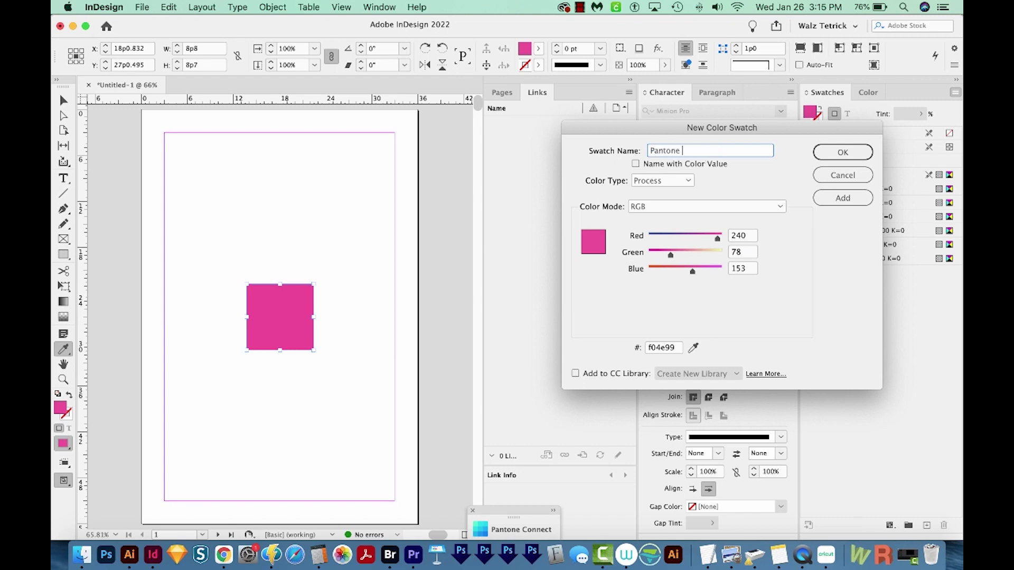
type("212 C")
left_click(663, 182)
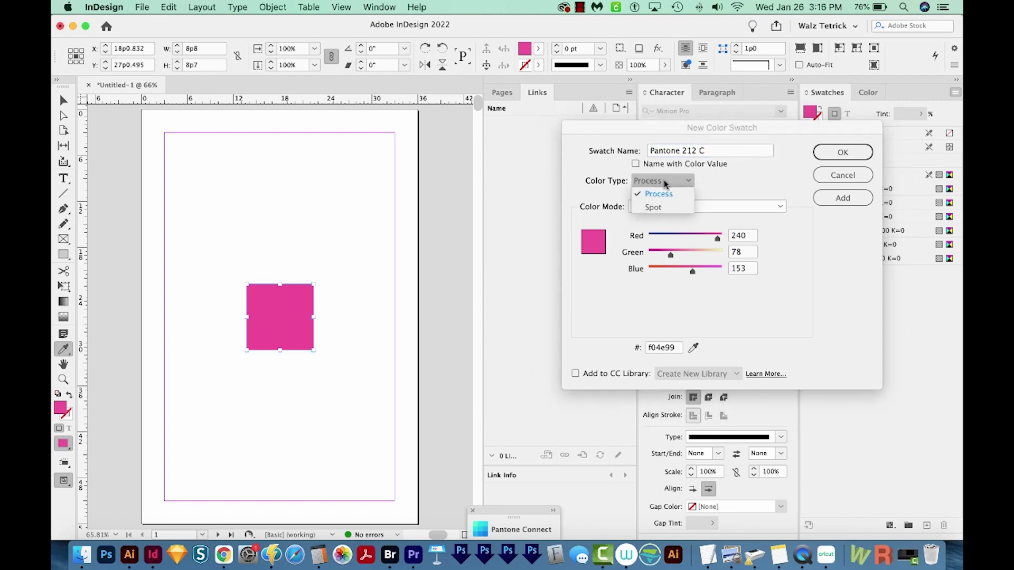
left_click(653, 207)
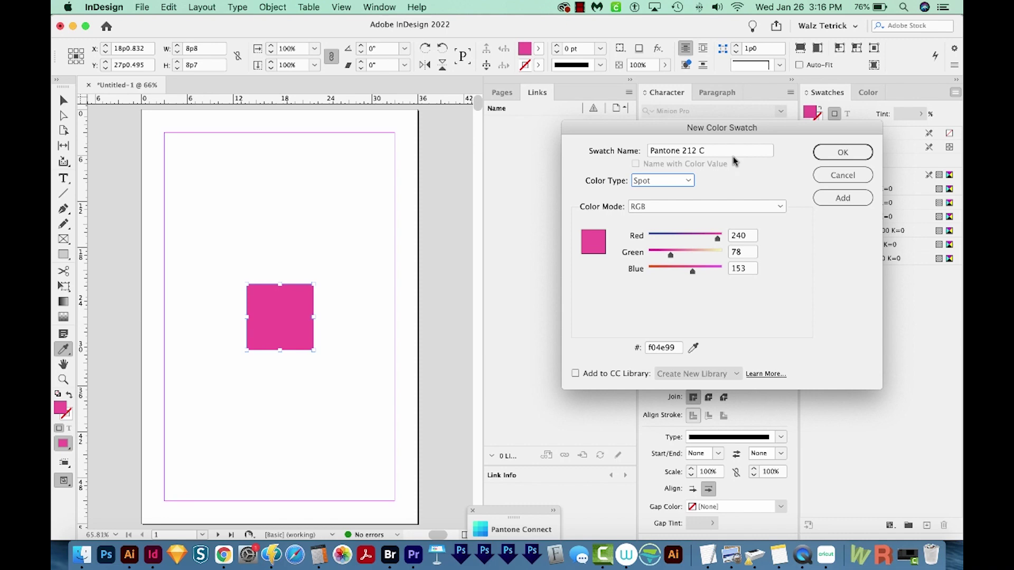
left_click_drag(705, 129, 587, 173)
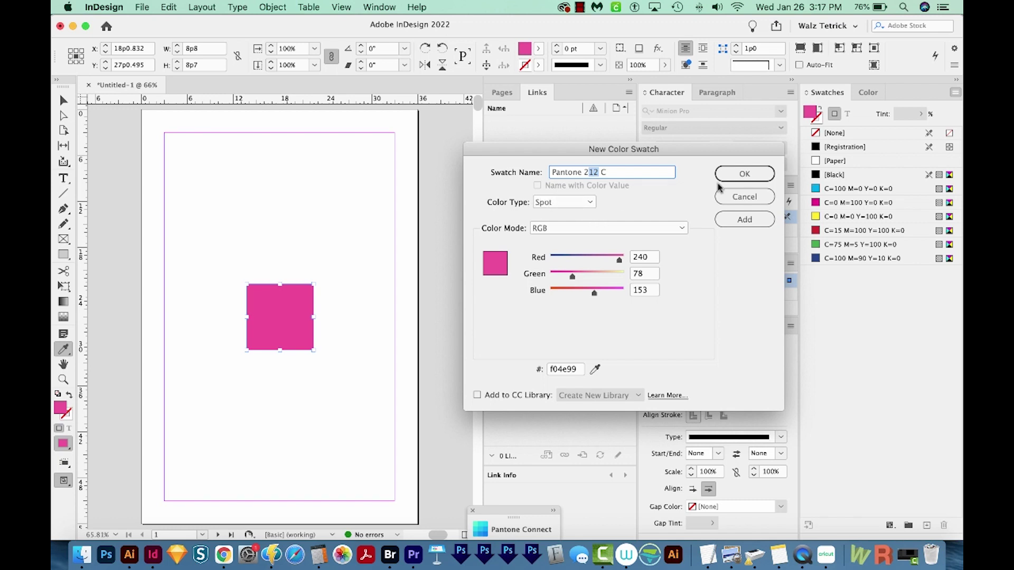
left_click(745, 220)
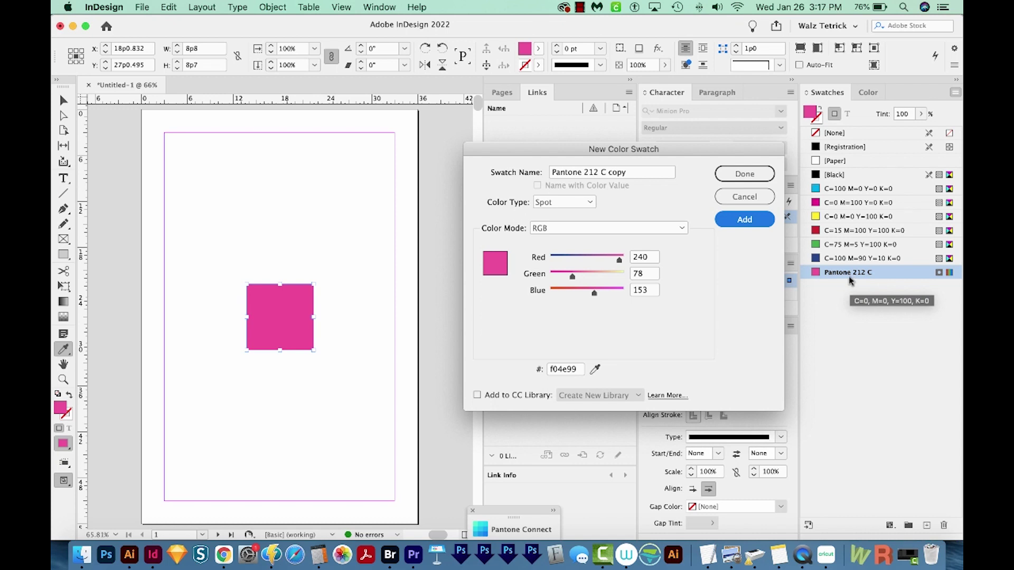
left_click(770, 173)
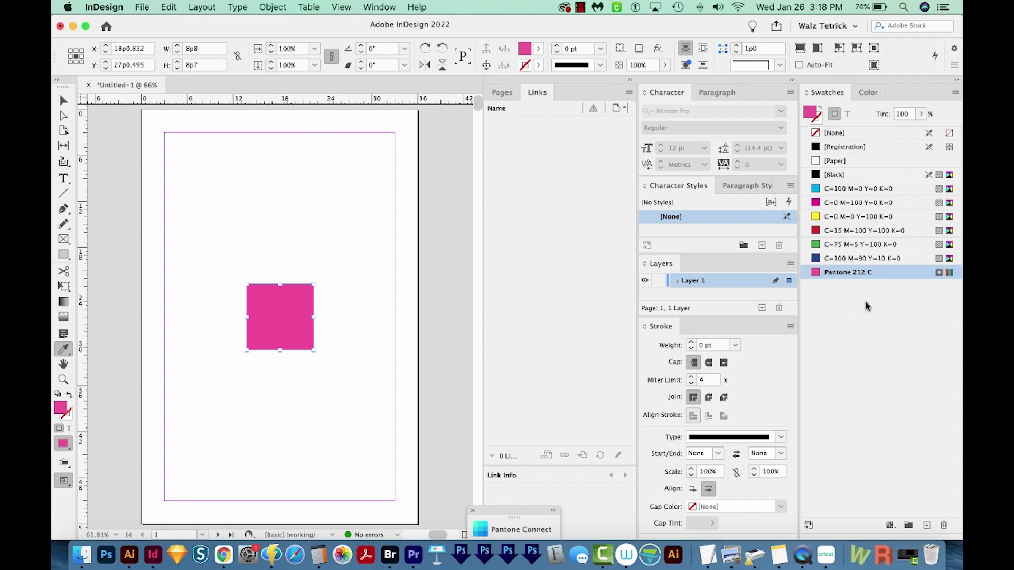
- Delete all unused swatches, leaving only None, Registration, Paper and Black
right_click(845, 146)
key("Escape")
left_click(955, 94)
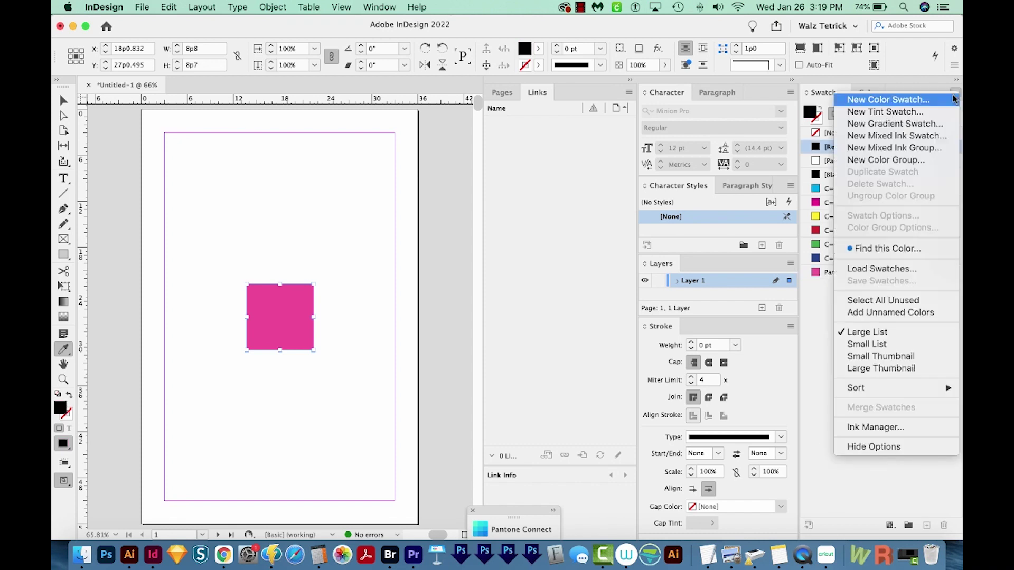
left_click(881, 298)
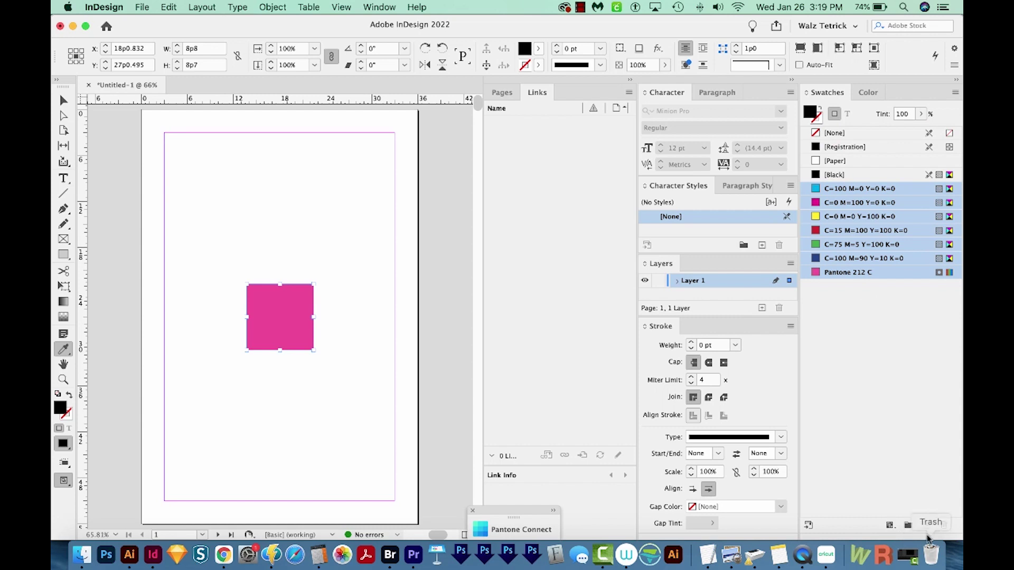
left_click(944, 525)
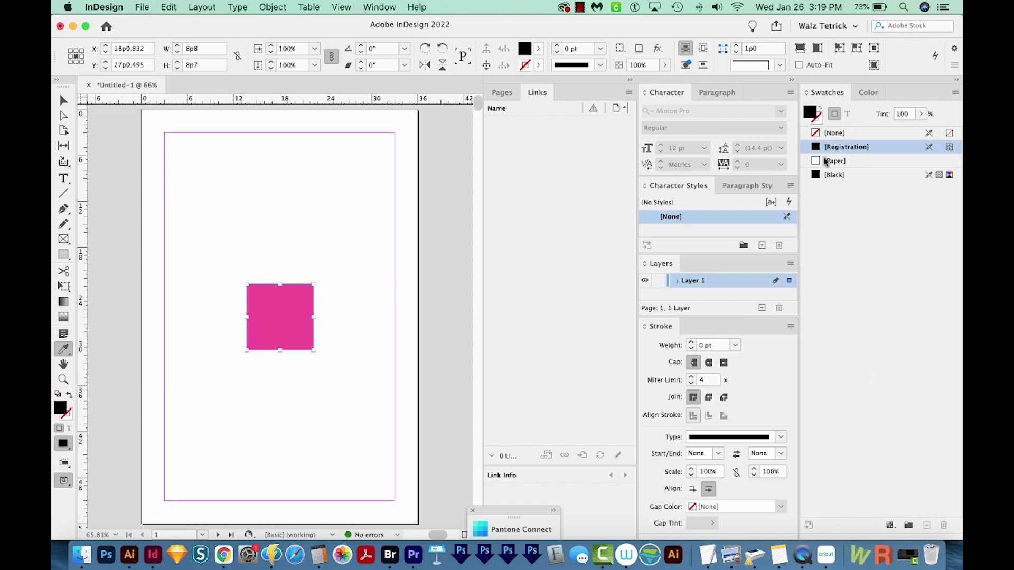
- Start a new colour swatch and bring up its colour mode list
left_click(955, 92)
left_click(898, 101)
left_click(608, 228)
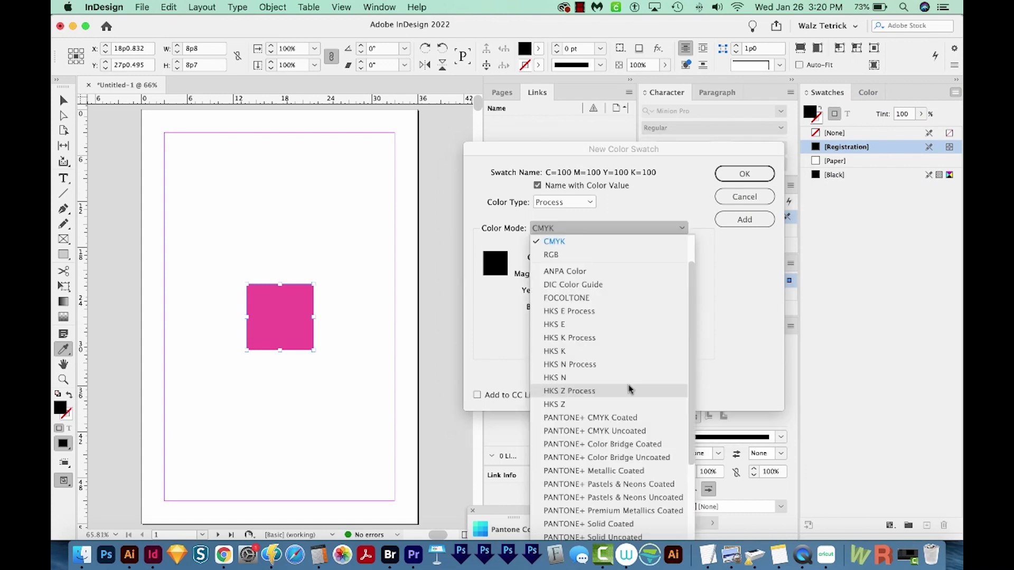
- Add PANTONE+ Solid Coated spot swatches from PANTONE Yellow C through PANTONE Black 7 C
left_click(611, 524)
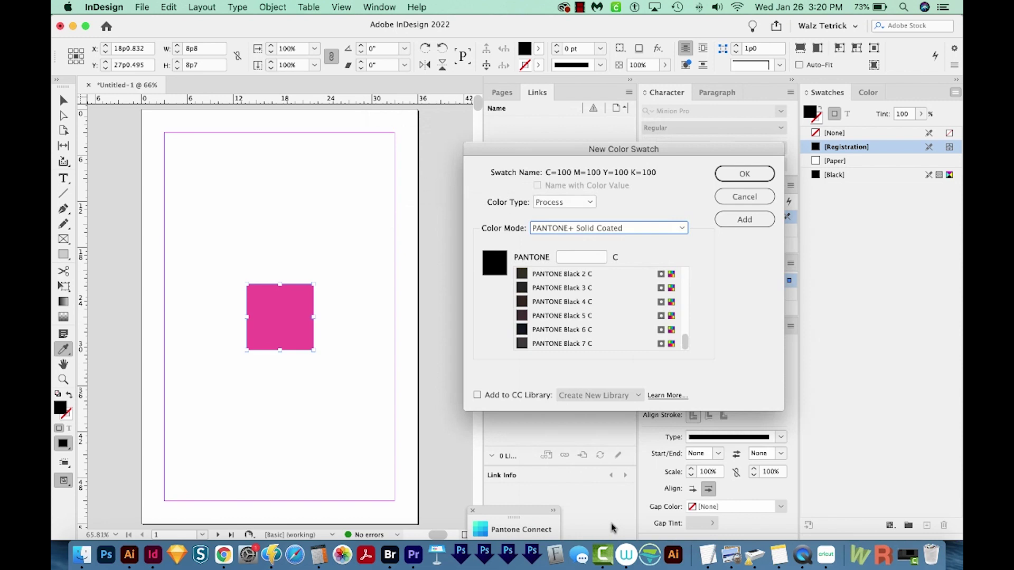
left_click(549, 203)
left_click(559, 229)
scroll(684, 341, "down", 5)
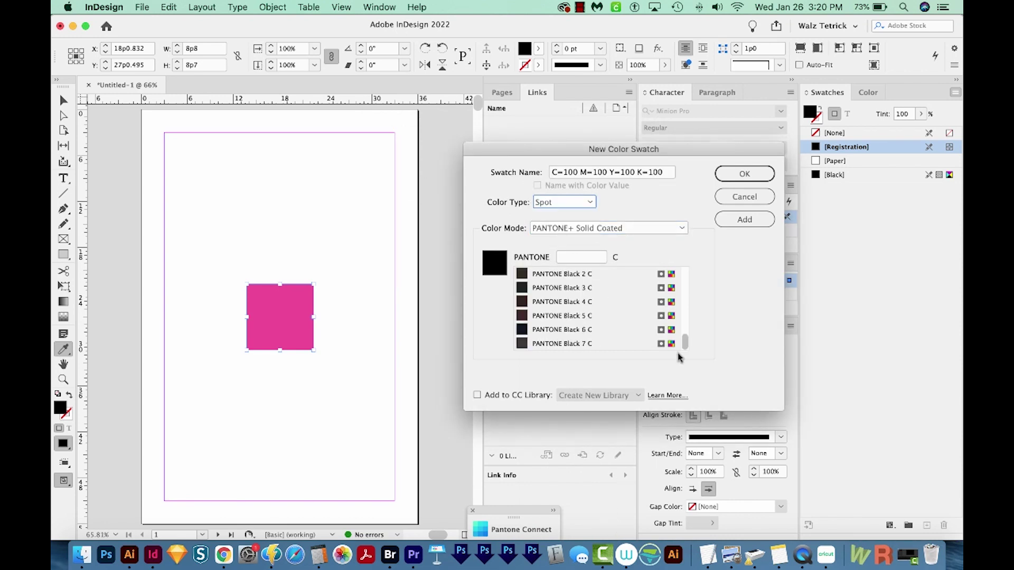
scroll(684, 277, "up", 8)
scroll(684, 277, "up", 3)
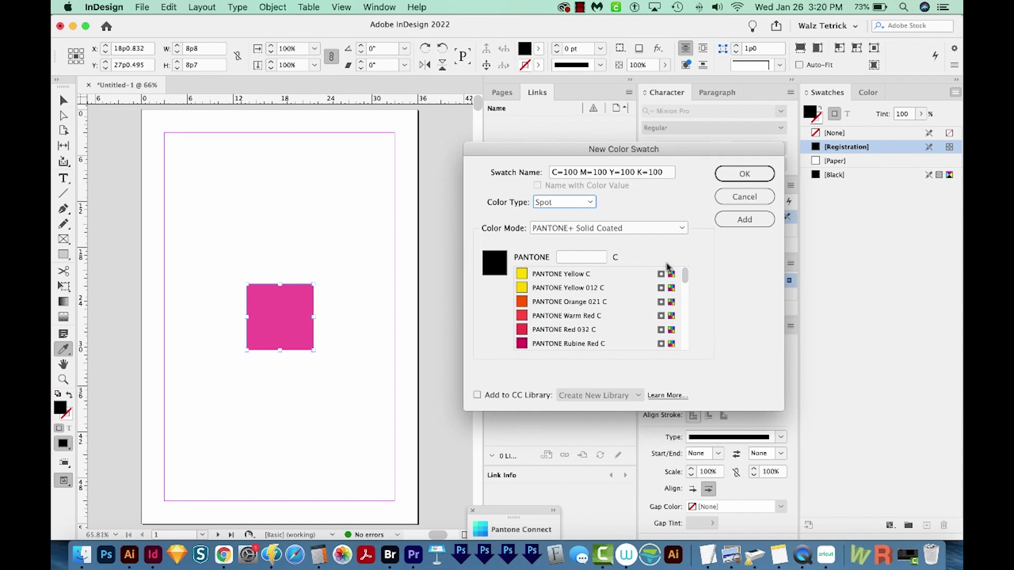
left_click(549, 275)
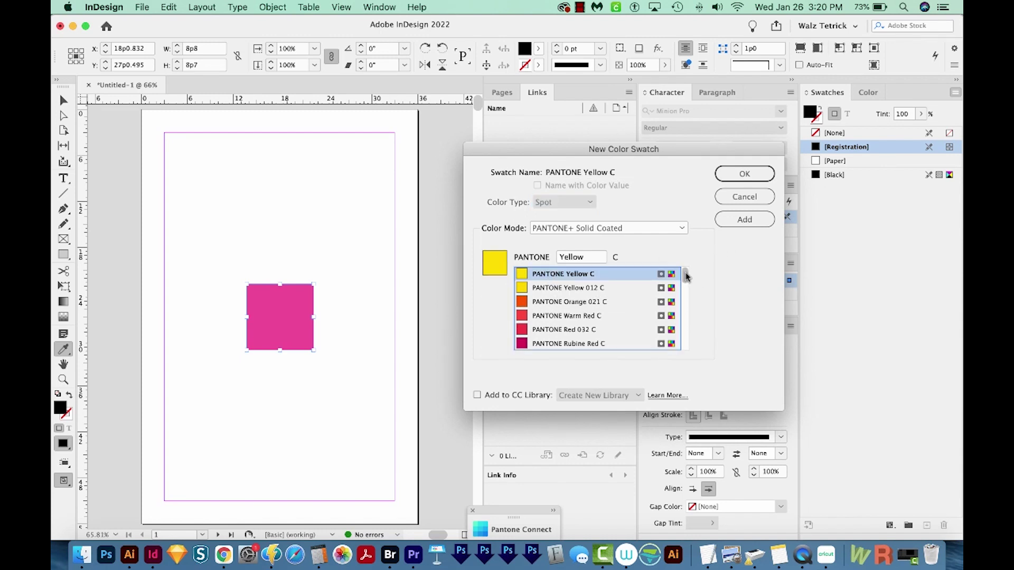
left_click_drag(687, 275, 688, 351)
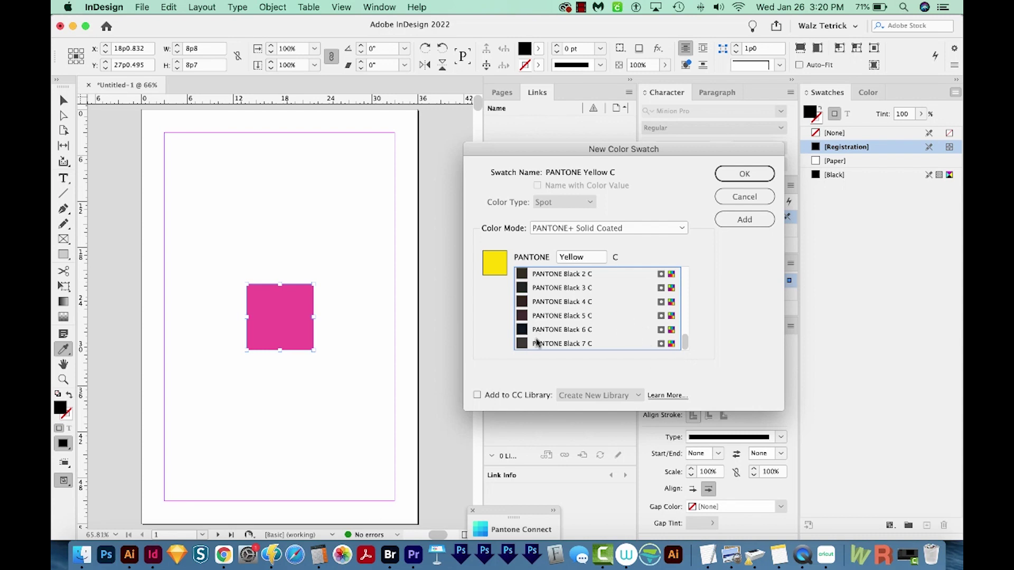
left_click(552, 344, "shift")
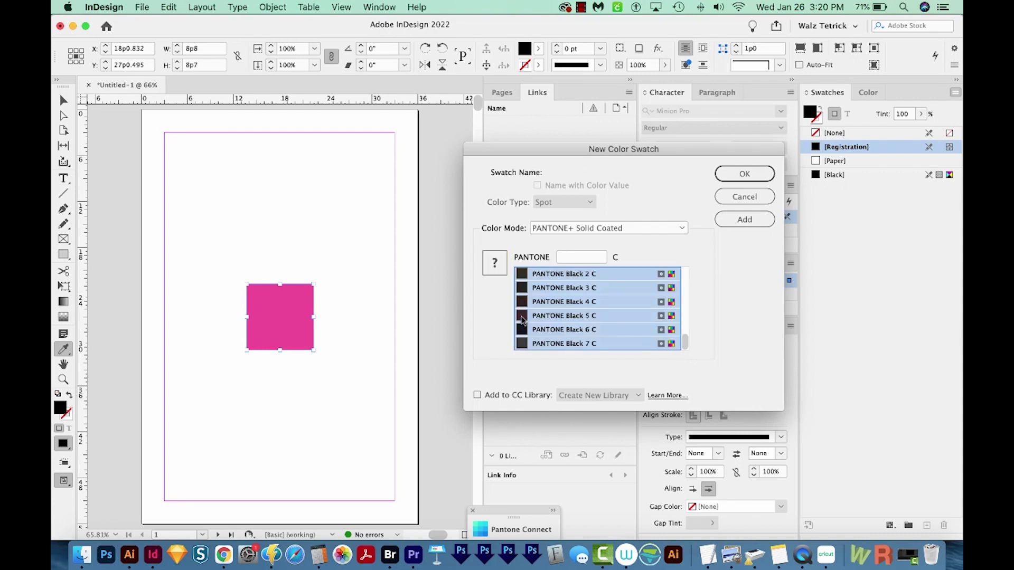
left_click(738, 220)
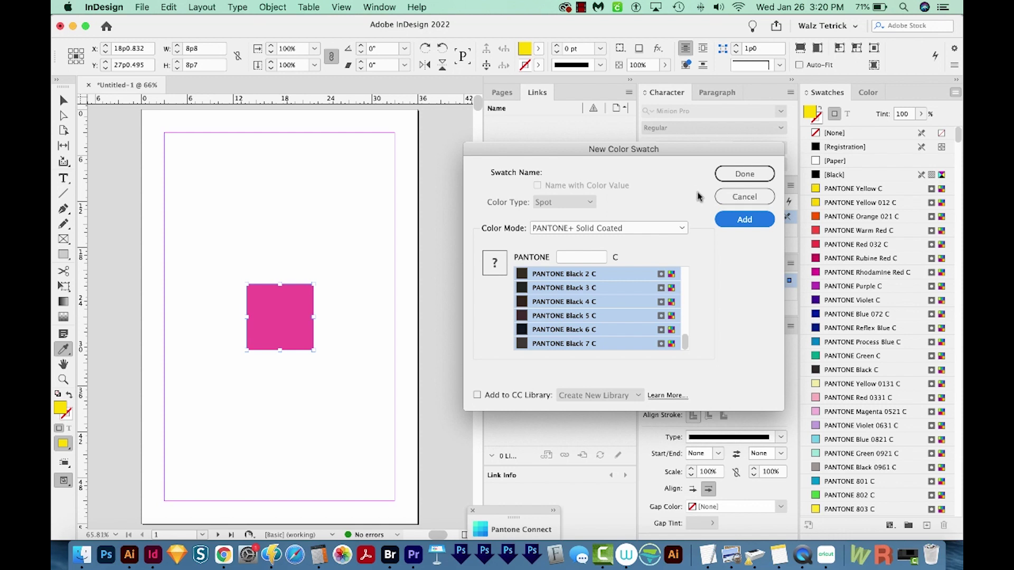
left_click(739, 177)
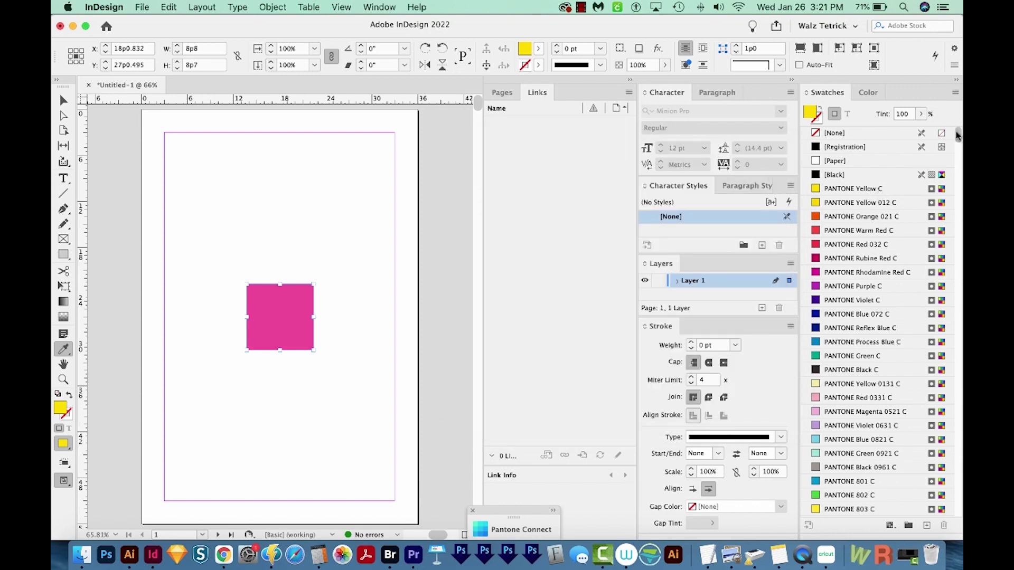
- Select PANTONE Yellow C through Black 7 C and group them as 'Pantone Solid Coated'
left_click(929, 188)
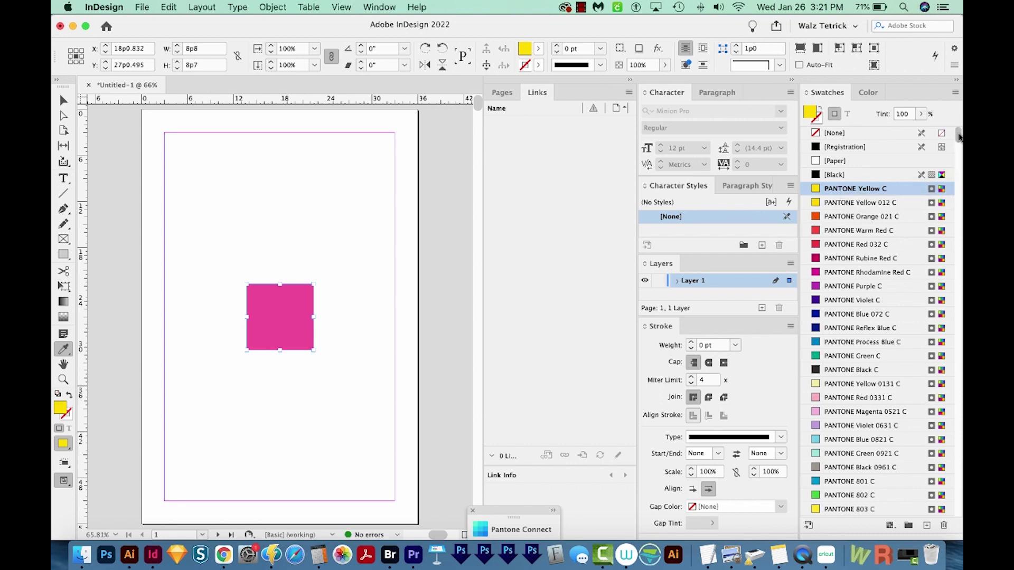
left_click_drag(959, 136, 951, 523)
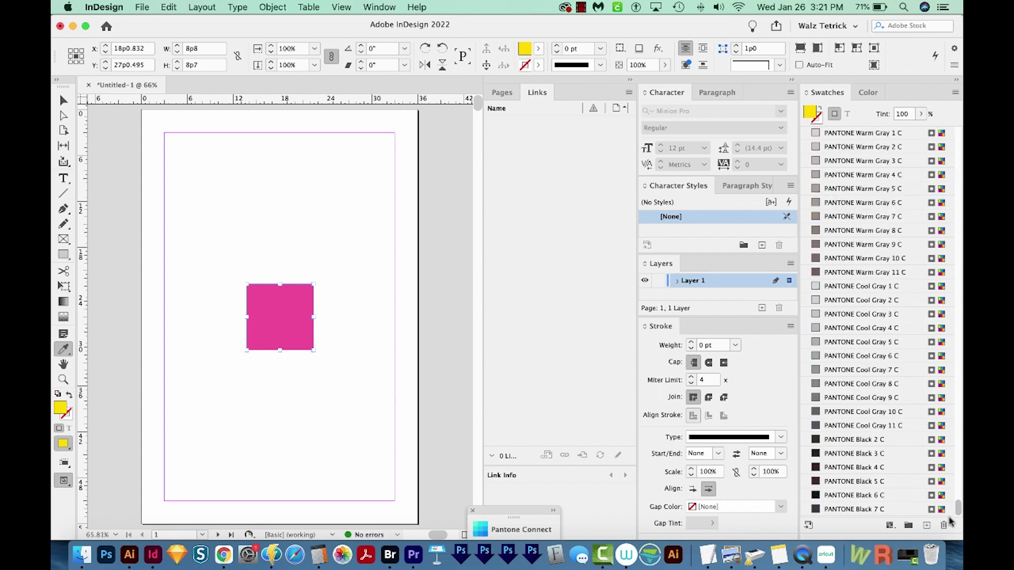
left_click(846, 511, "shift")
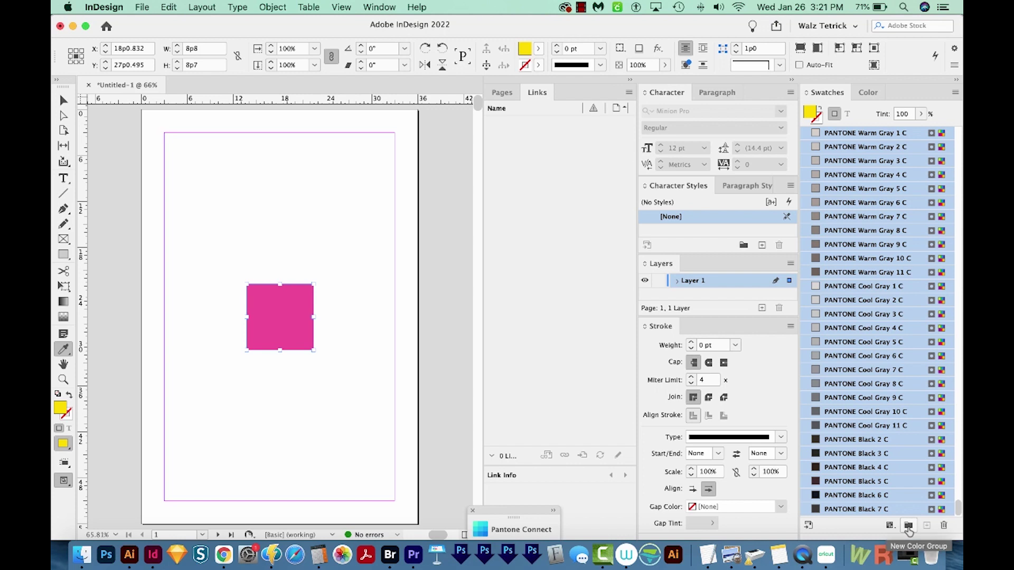
left_click(908, 526)
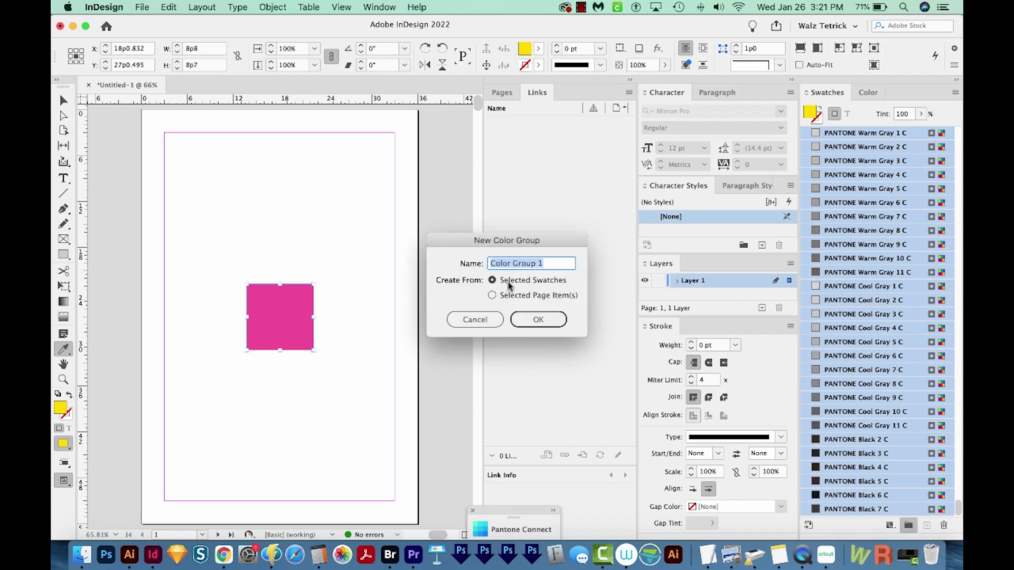
type("Pantone Solid Coated")
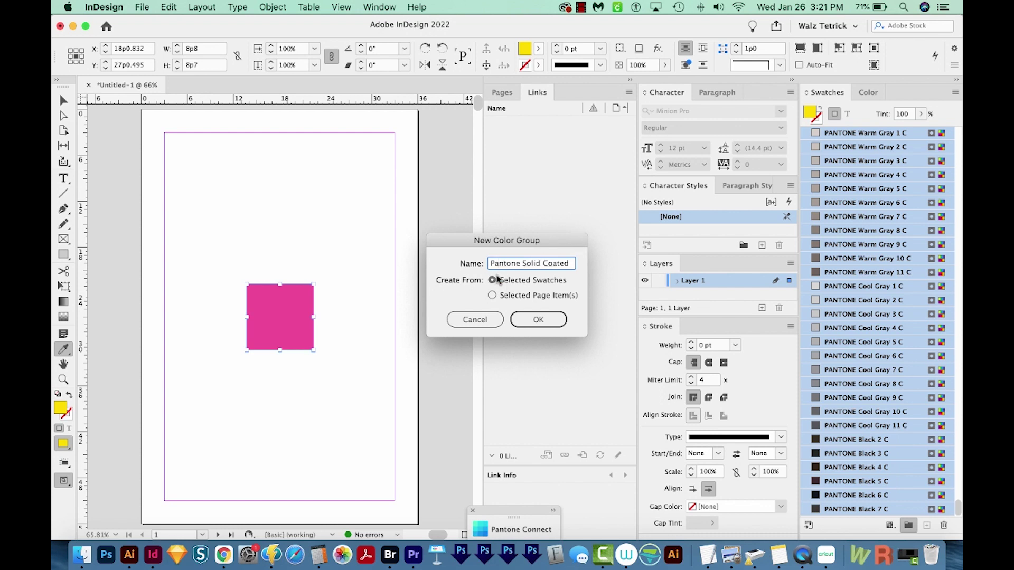
left_click(531, 320)
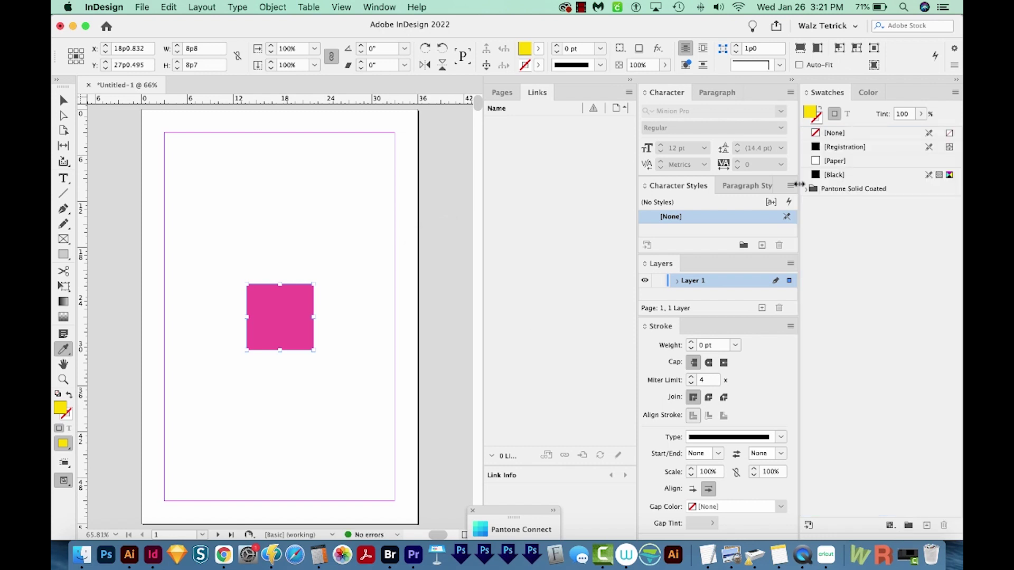
left_click(807, 190)
- Save the swatches as 'Solid Coated2' .ase, then delete the Pantone Solid Coated group
left_click(807, 191)
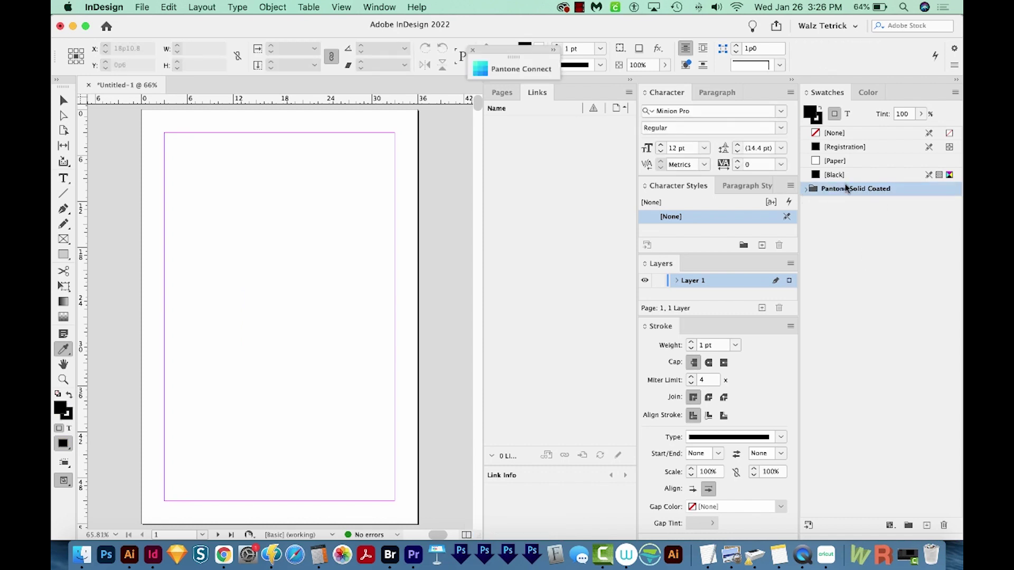
left_click(955, 92)
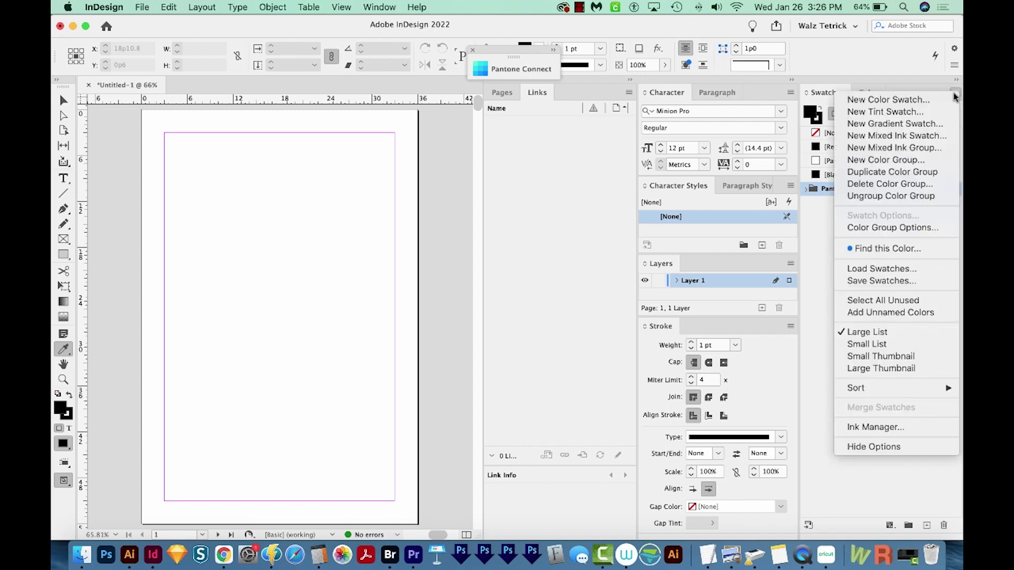
left_click(882, 280)
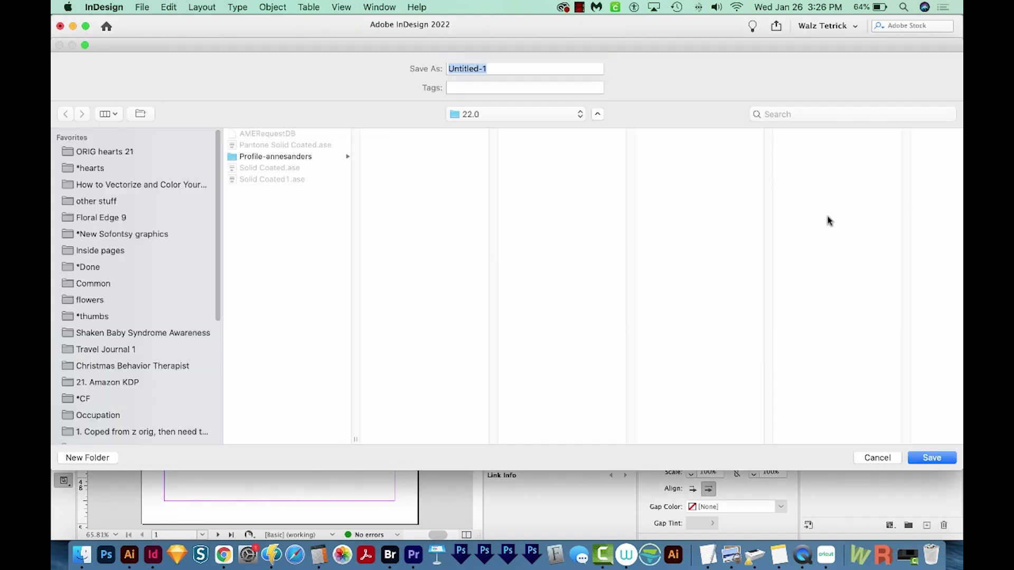
left_click(273, 180)
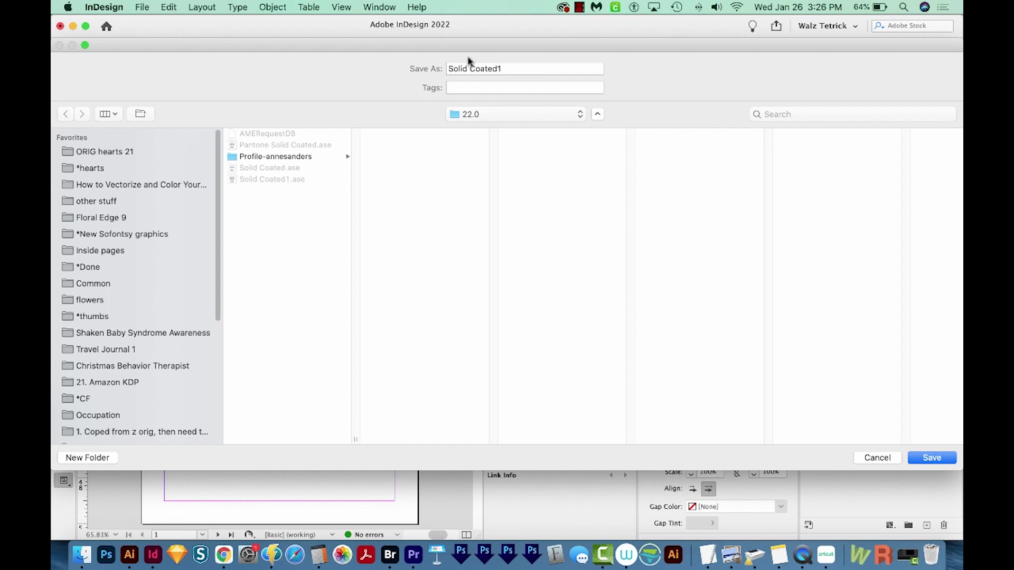
left_click(534, 65)
key("BackSpace")
type("2")
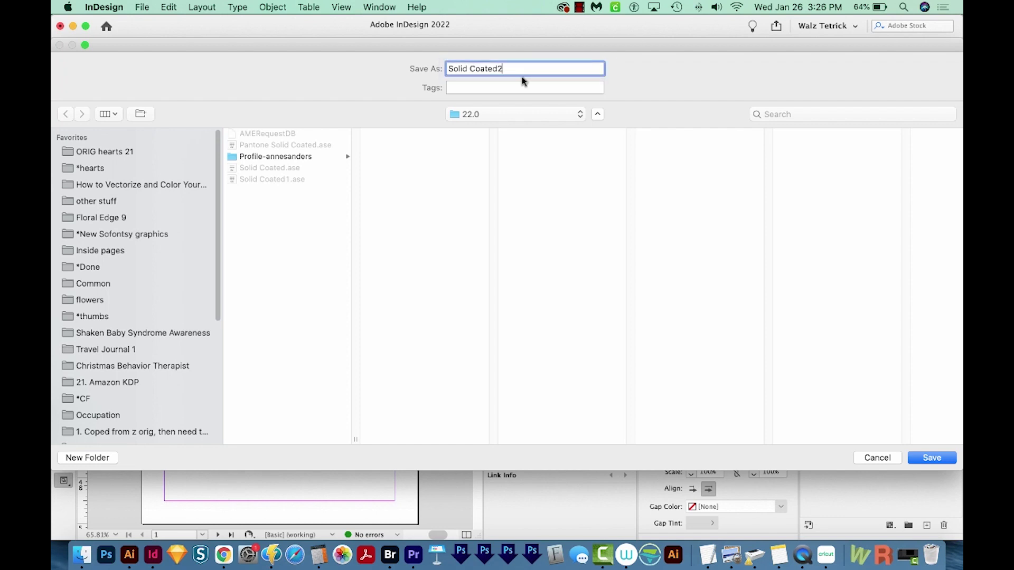
left_click(943, 457)
left_click(943, 526)
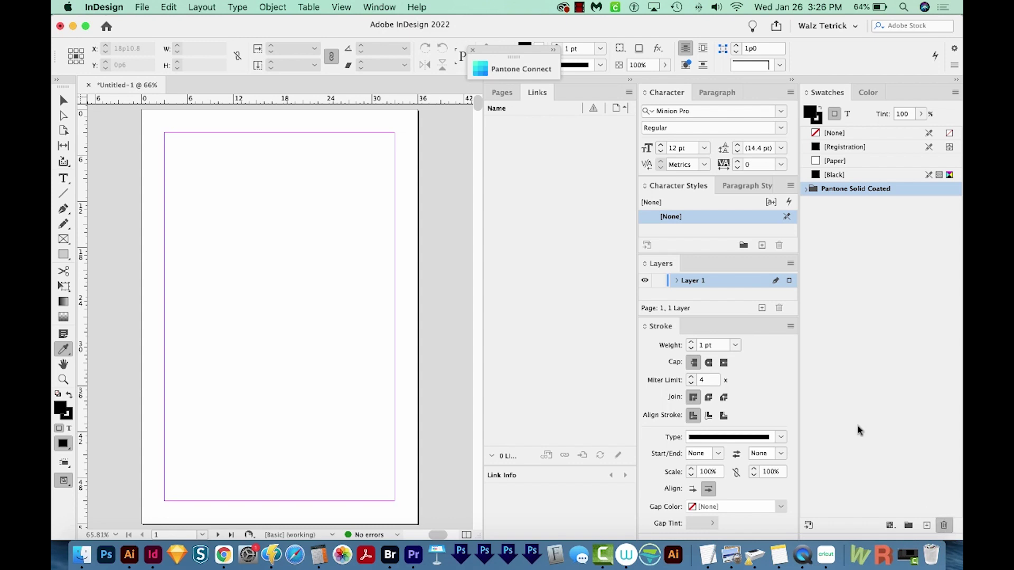
- Load swatches from the Solid Coated2.ase file into the Swatches panel
left_click(956, 94)
left_click(900, 270)
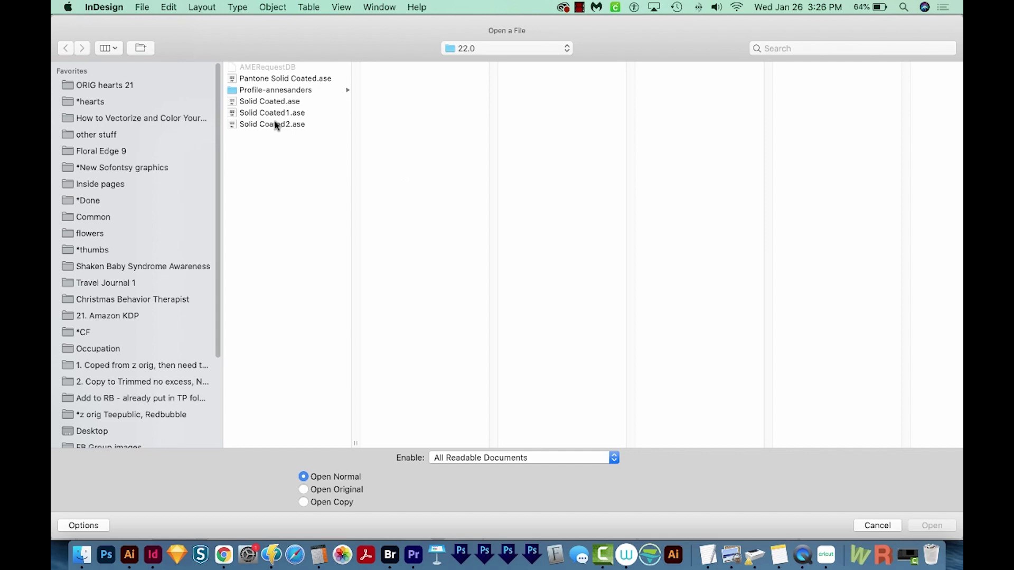
left_click(275, 124)
key("Return")
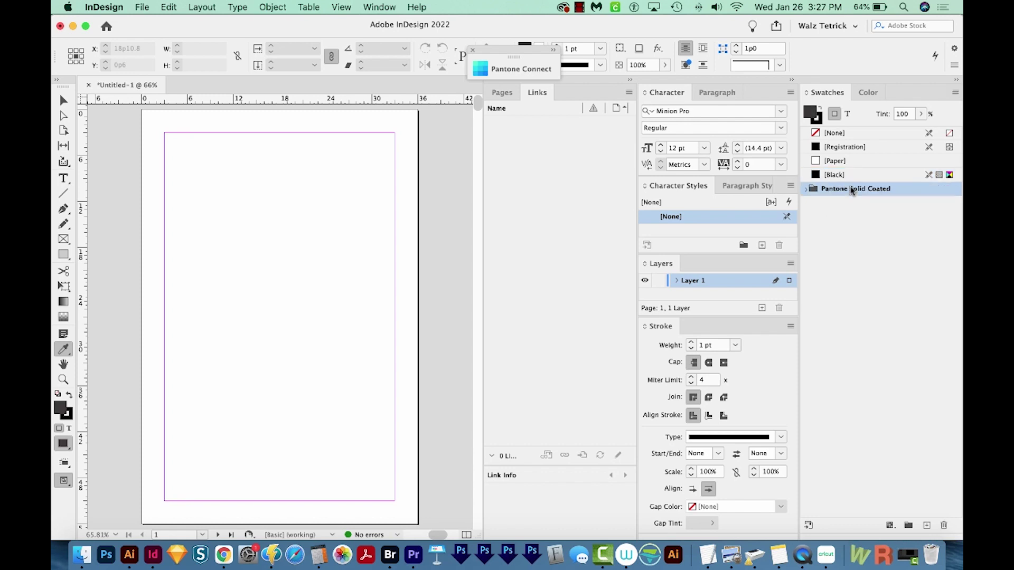
- Expand the Pantone Solid Coated group and scroll through its PANTONE spot swatches
left_click(806, 191)
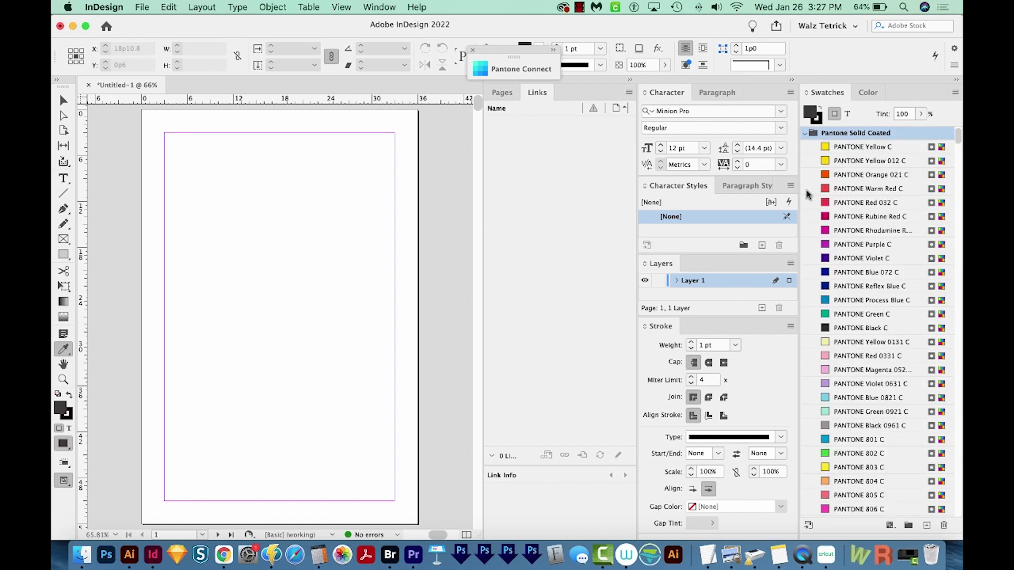
left_click_drag(957, 136, 956, 106)
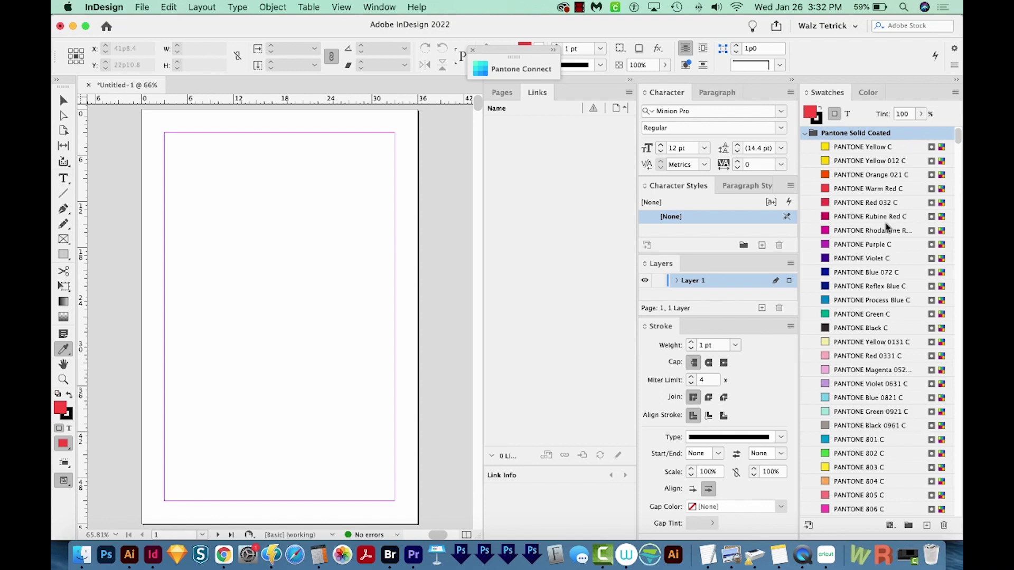
left_click_drag(959, 134, 958, 154)
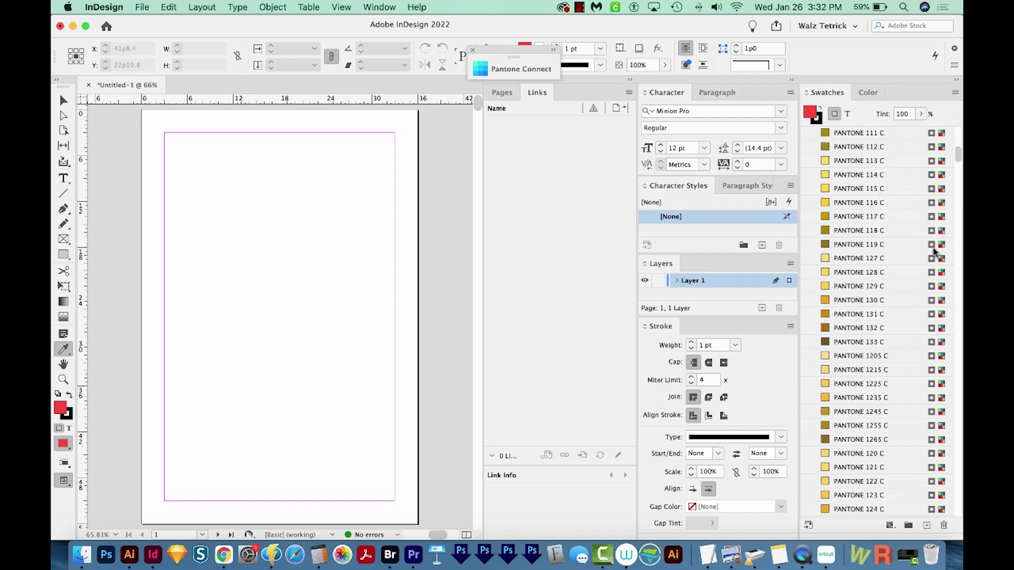
scroll(881, 199, "up", 15)
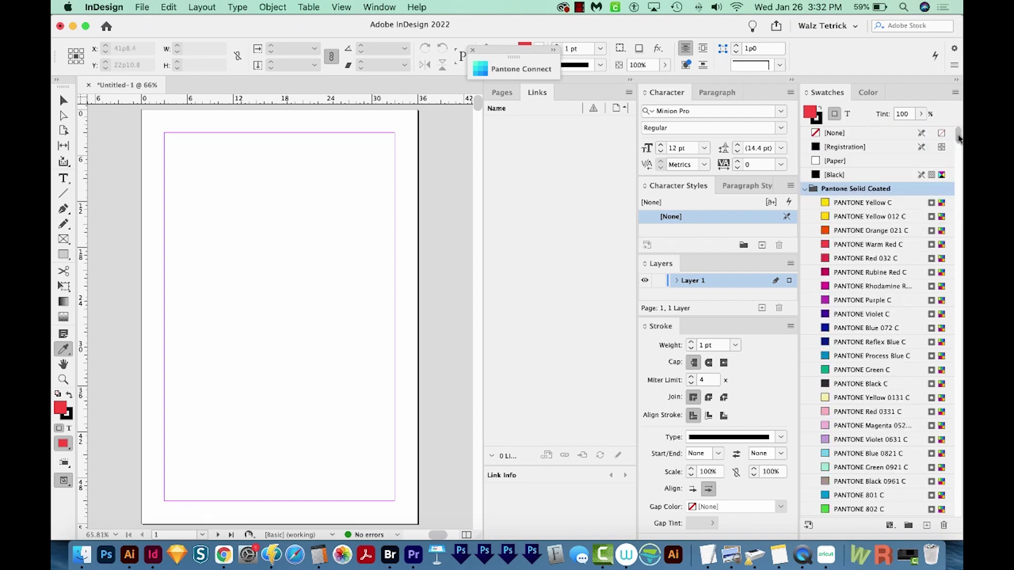
left_click(956, 93)
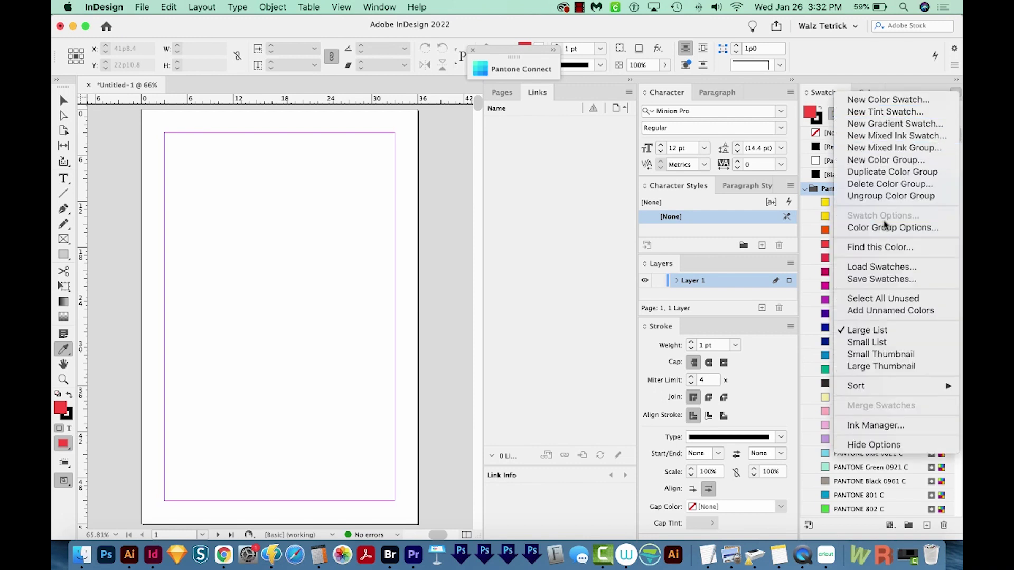
left_click(880, 247)
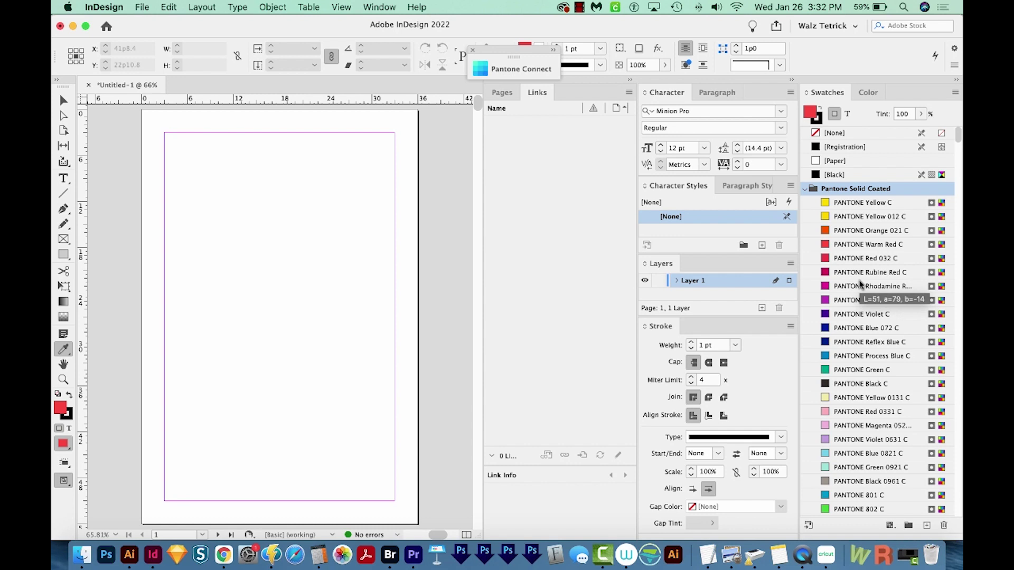